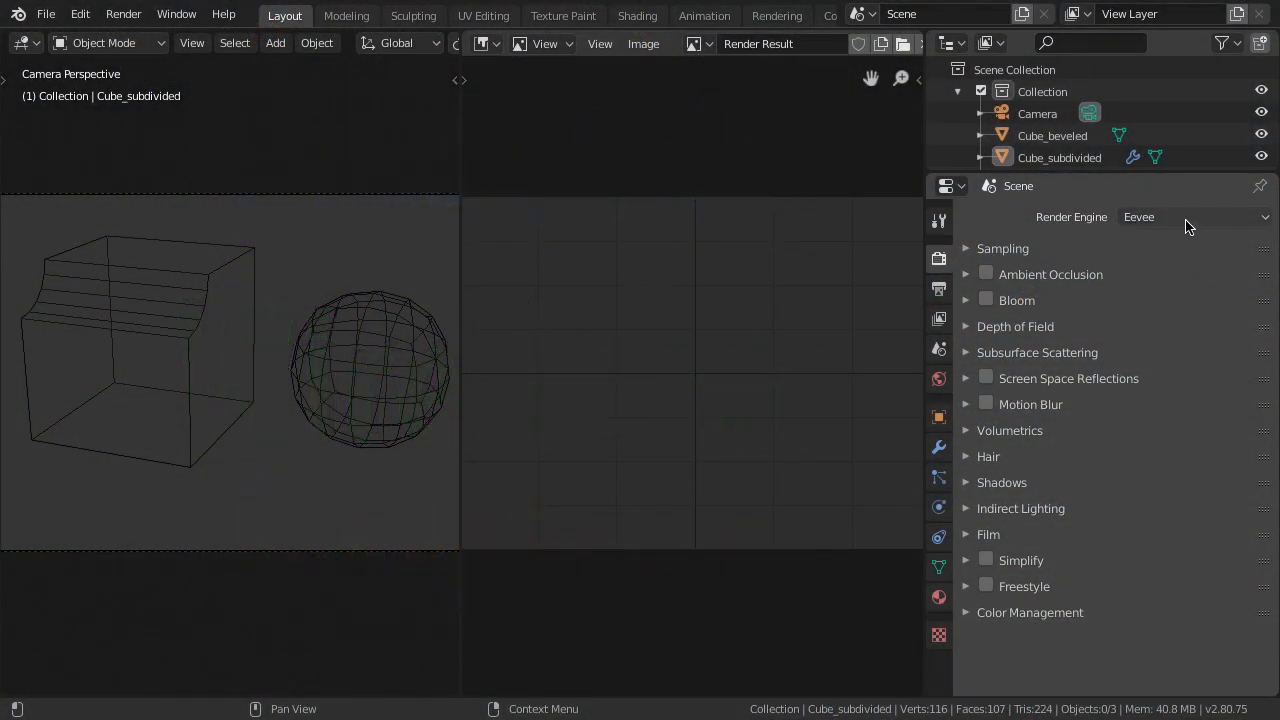
Step: Keep Eevee as the render engine, enable Freestyle for the scene, and render the image
{"action": "left_click", "coordinate": [1190, 218]}
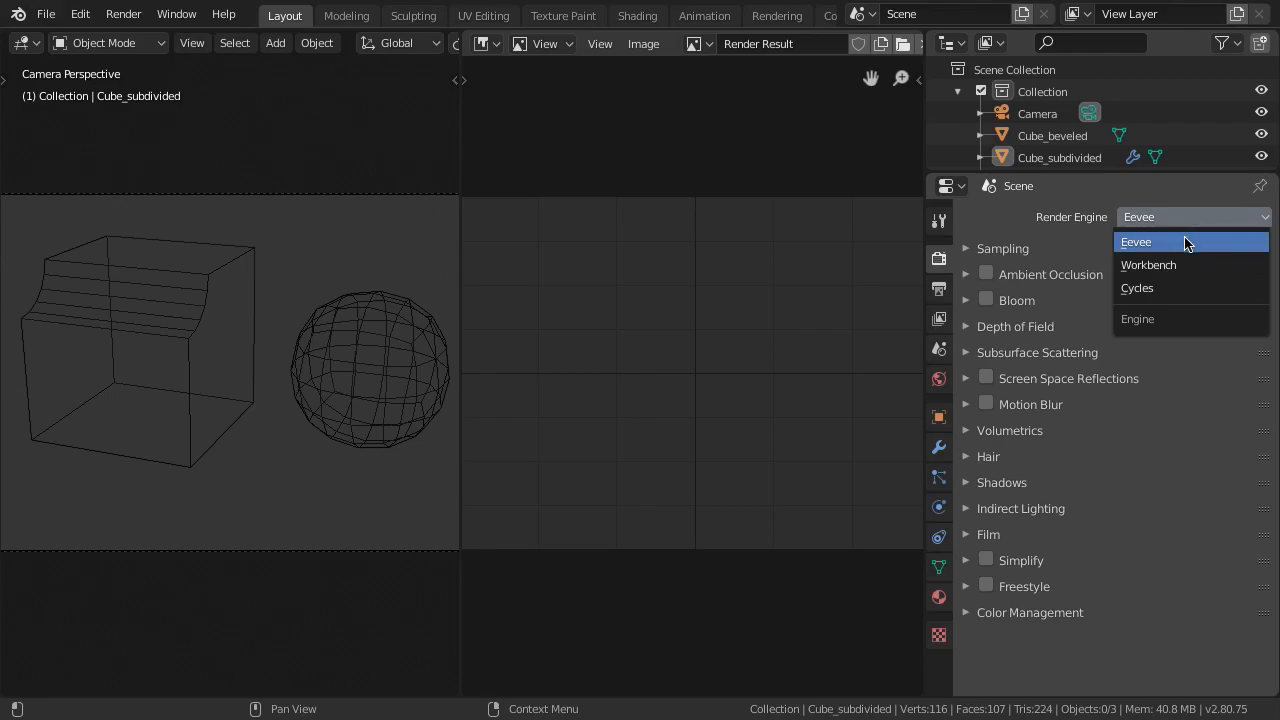
{"action": "left_click", "coordinate": [1185, 243]}
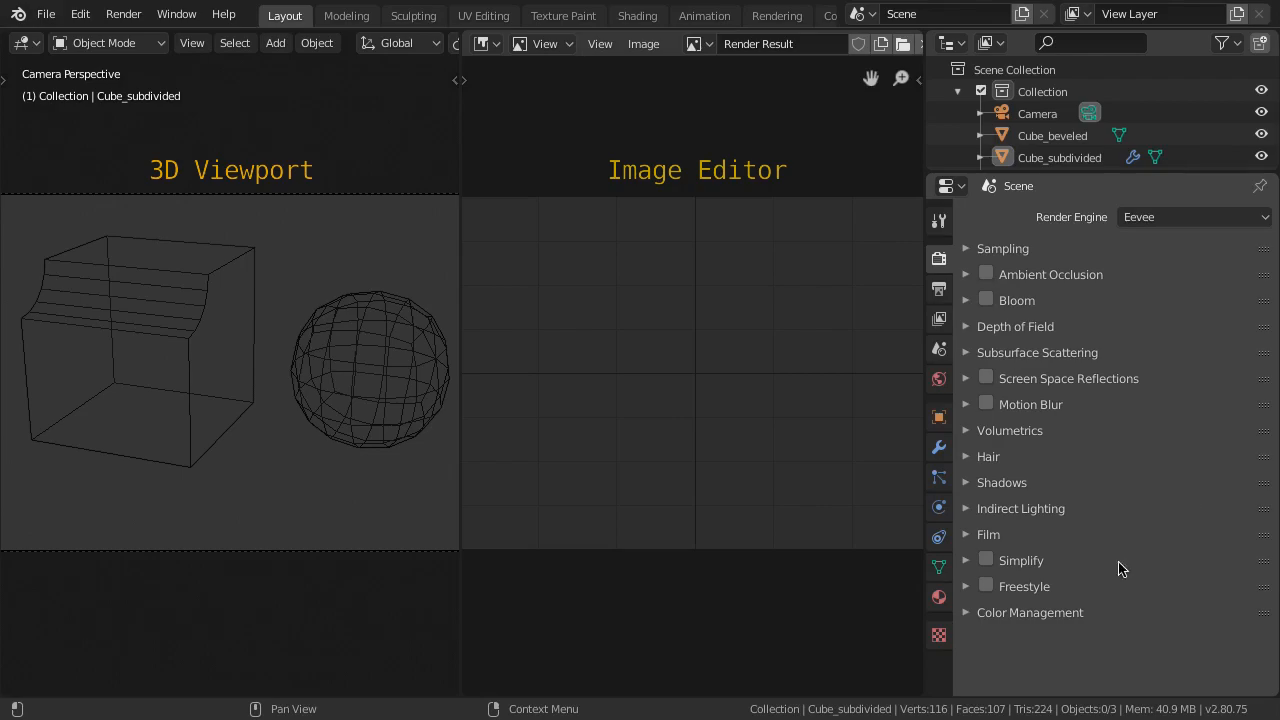
{"action": "left_click", "coordinate": [987, 588]}
{"action": "key", "text": "F12"}
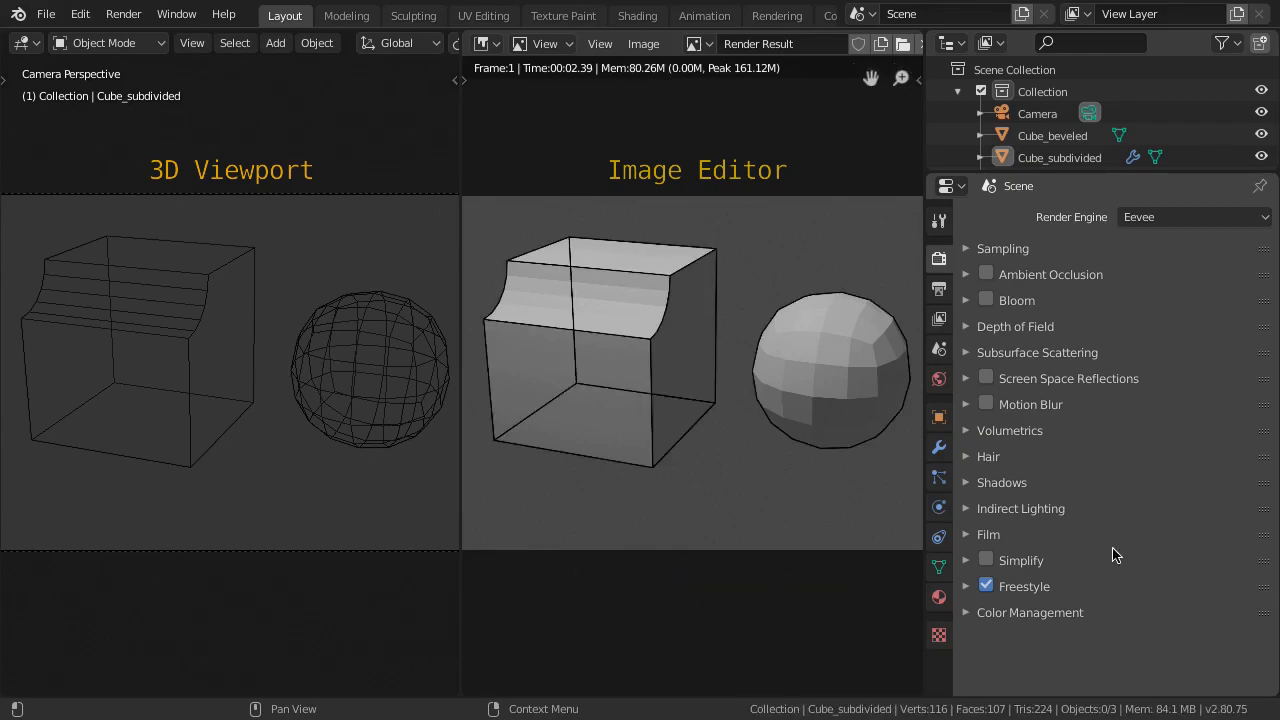
Step: Turn on selection by visibility for the view layer's Freestyle line set, limited to Visible edges, and render
{"action": "left_click", "coordinate": [939, 319]}
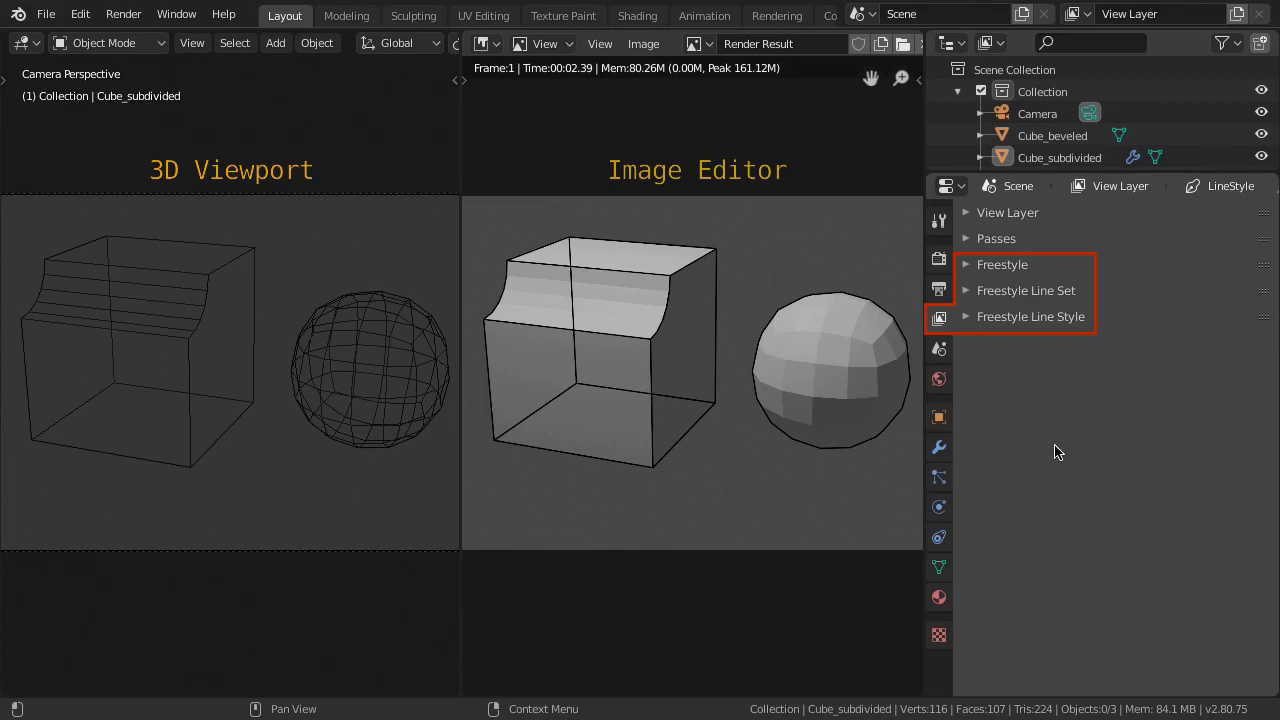
{"action": "left_click", "coordinate": [1090, 292]}
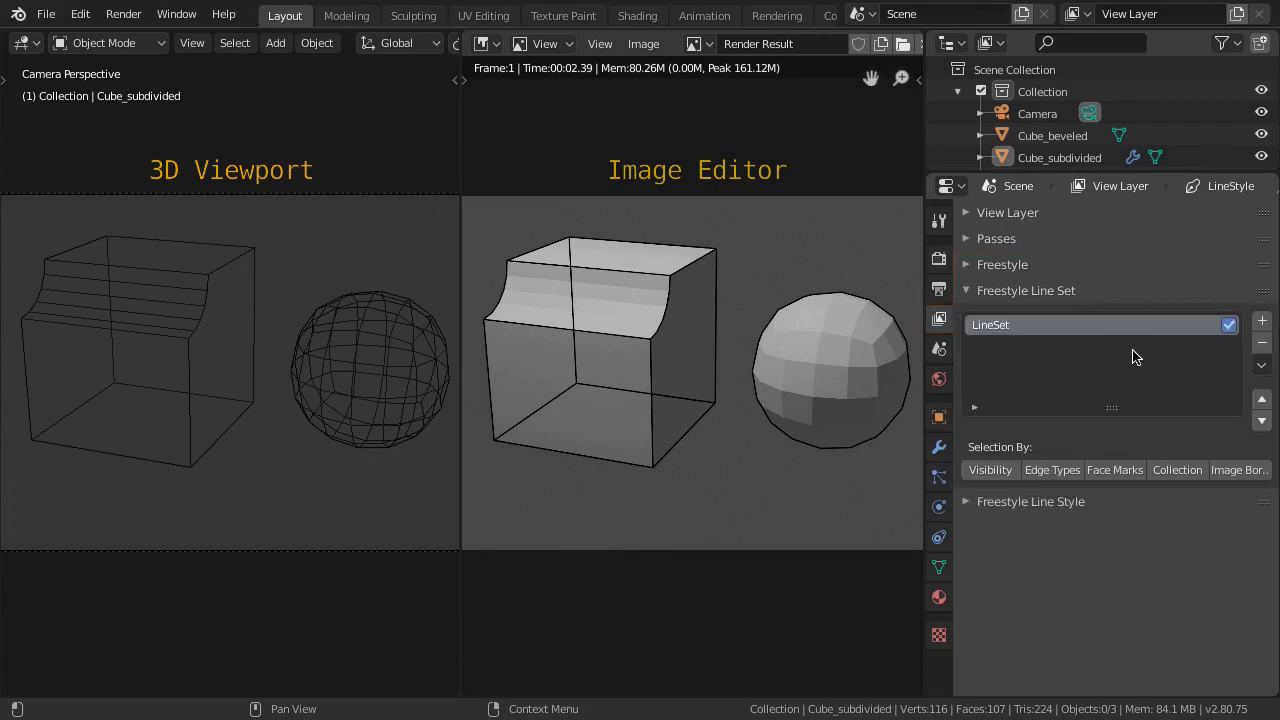
{"action": "left_click", "coordinate": [1000, 478]}
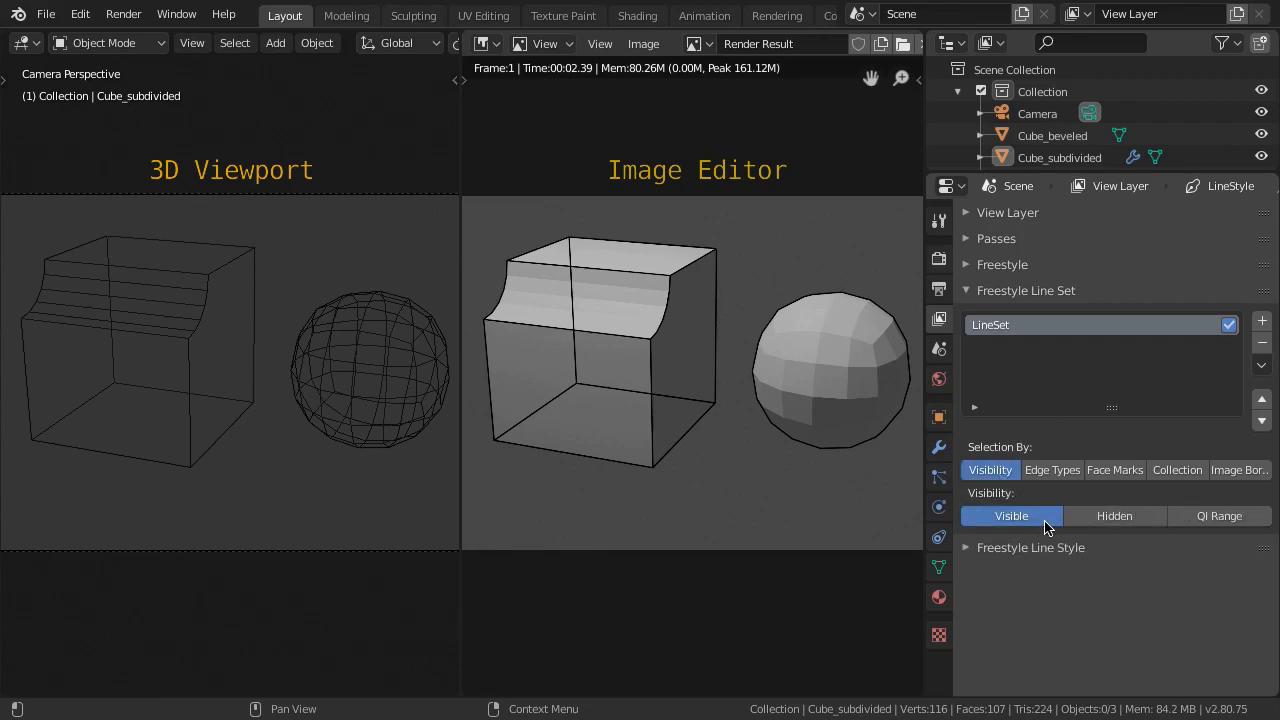
{"action": "key", "text": "F12"}
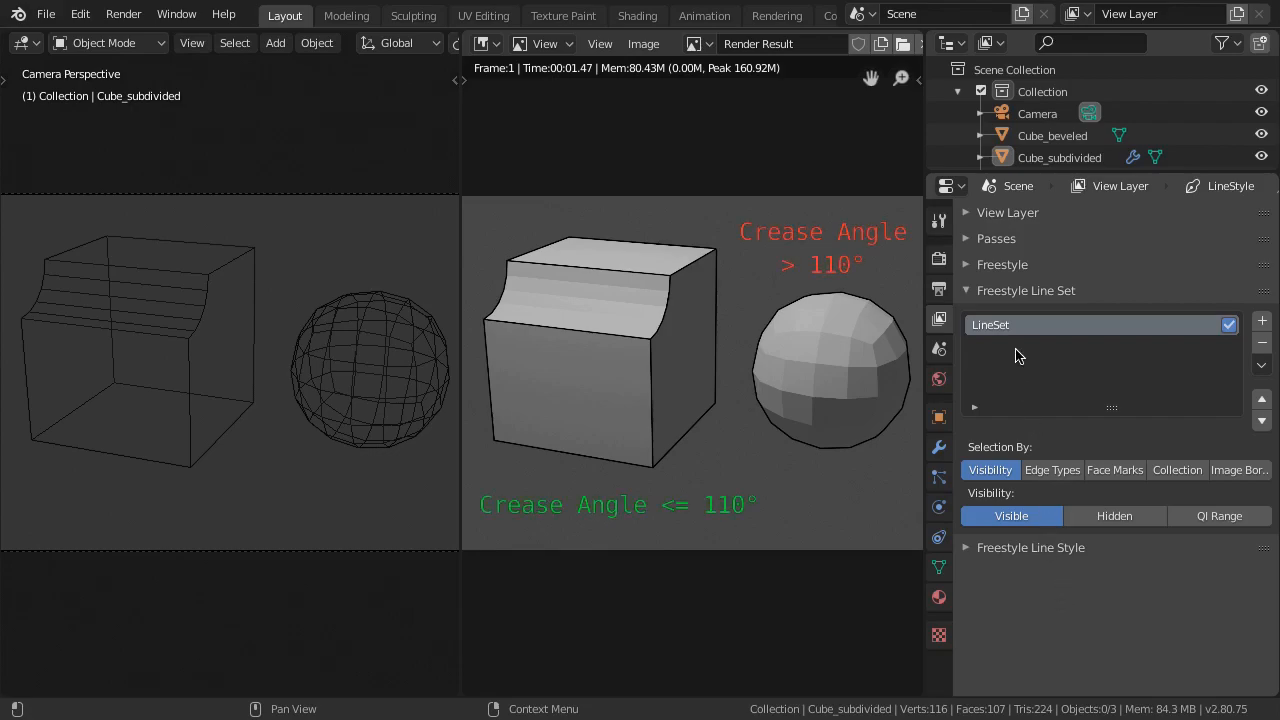
Step: Set the Freestyle crease angle to 171° and render the image
{"action": "left_click", "coordinate": [1032, 269]}
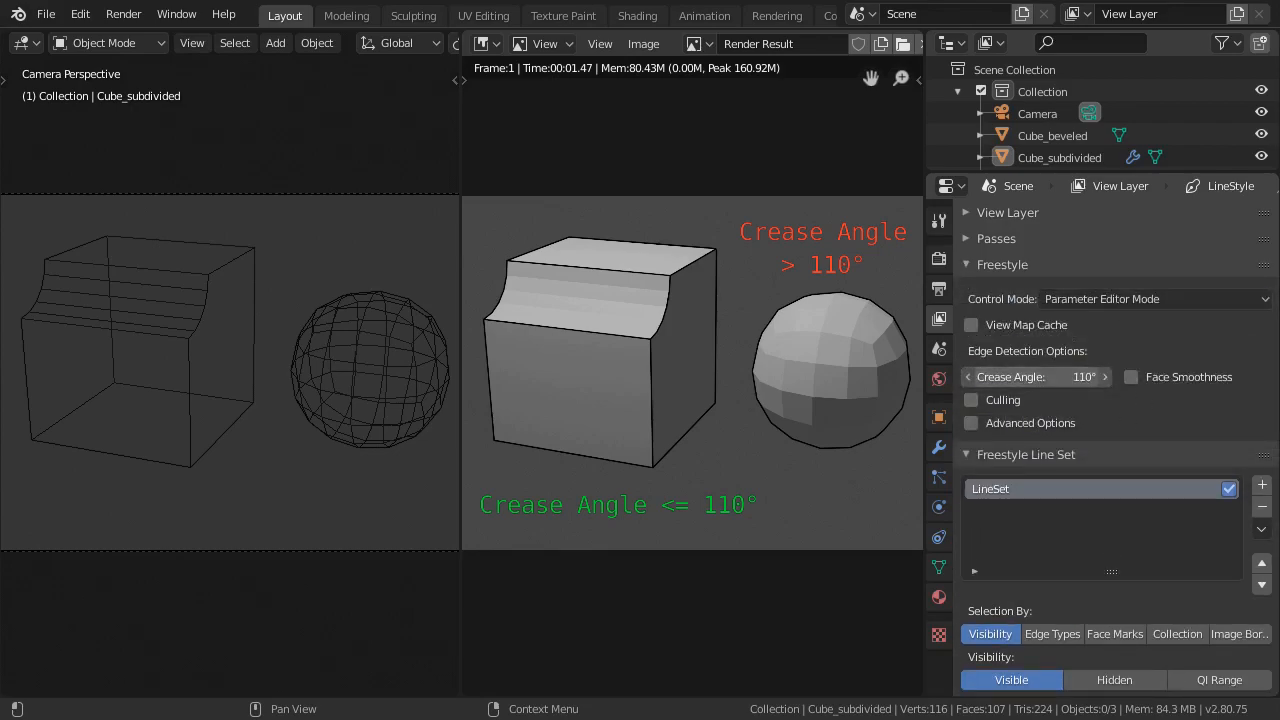
{"action": "left_click_drag", "start_coordinate": [1040, 377], "coordinate": [1048, 404]}
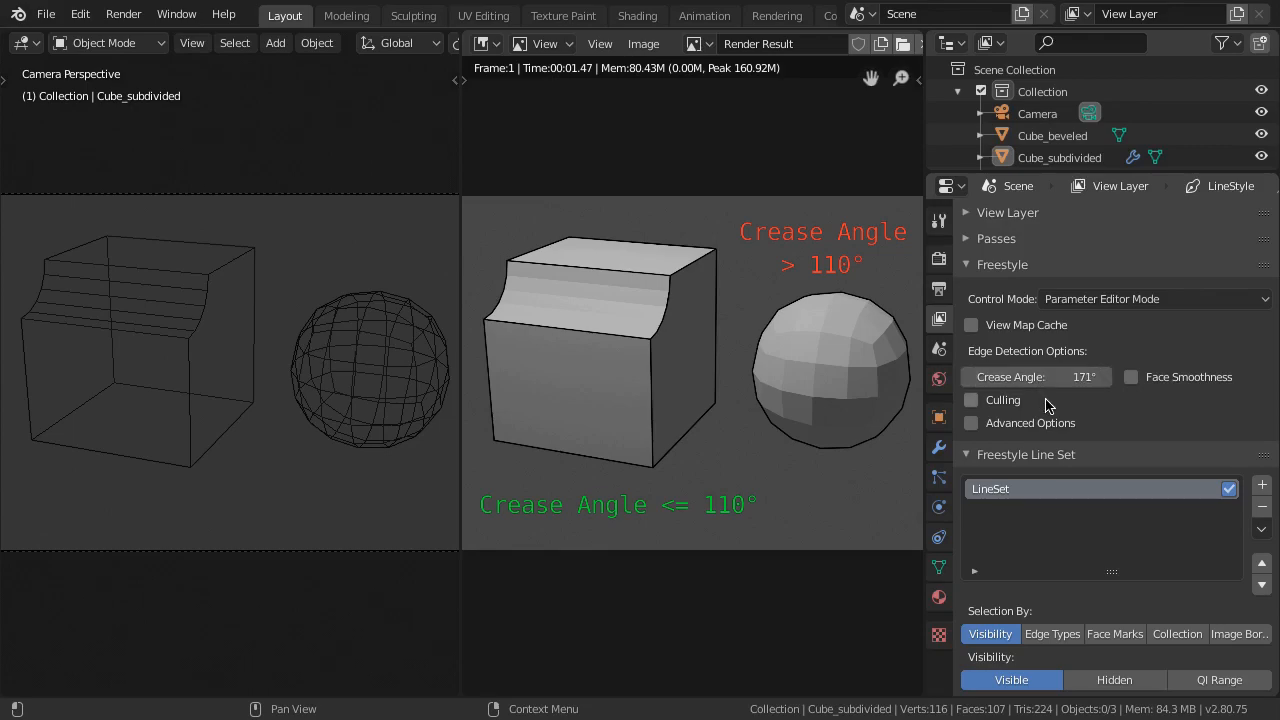
{"action": "key", "text": "F12"}
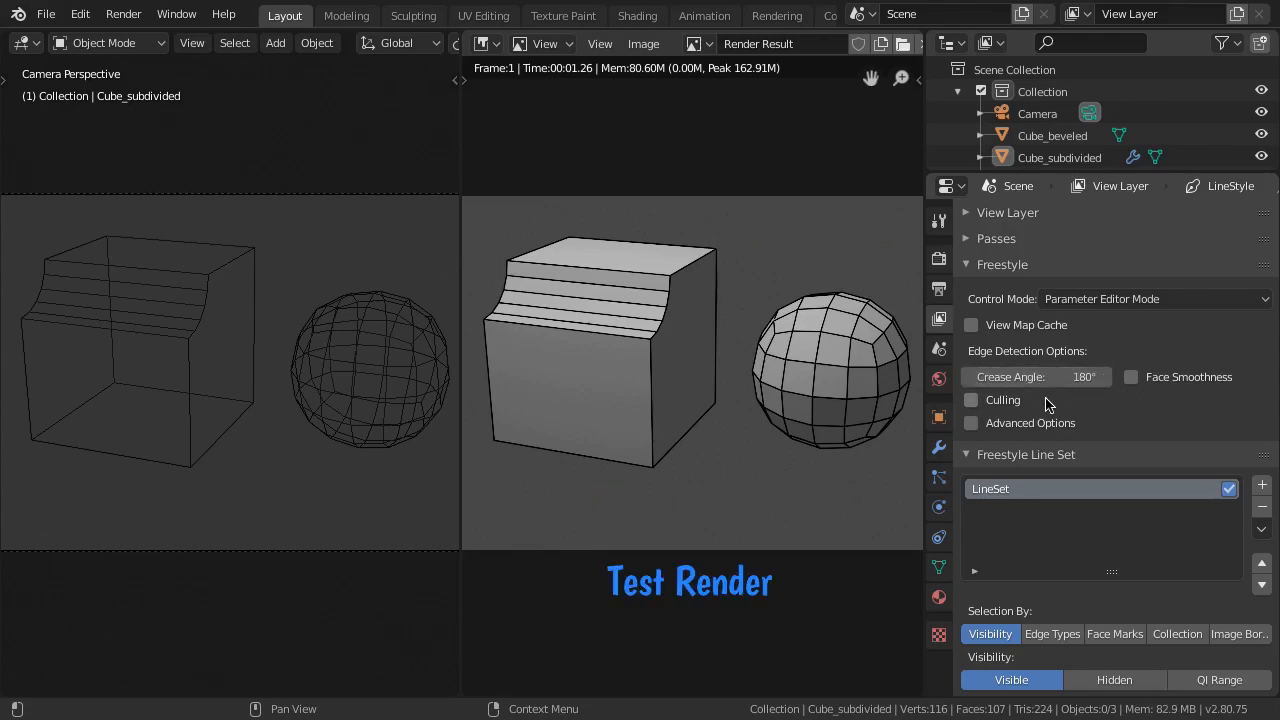
Step: Test-render with the Freestyle crease angle at 180°, and undo that angle change
{"action": "key", "text": "F12"}
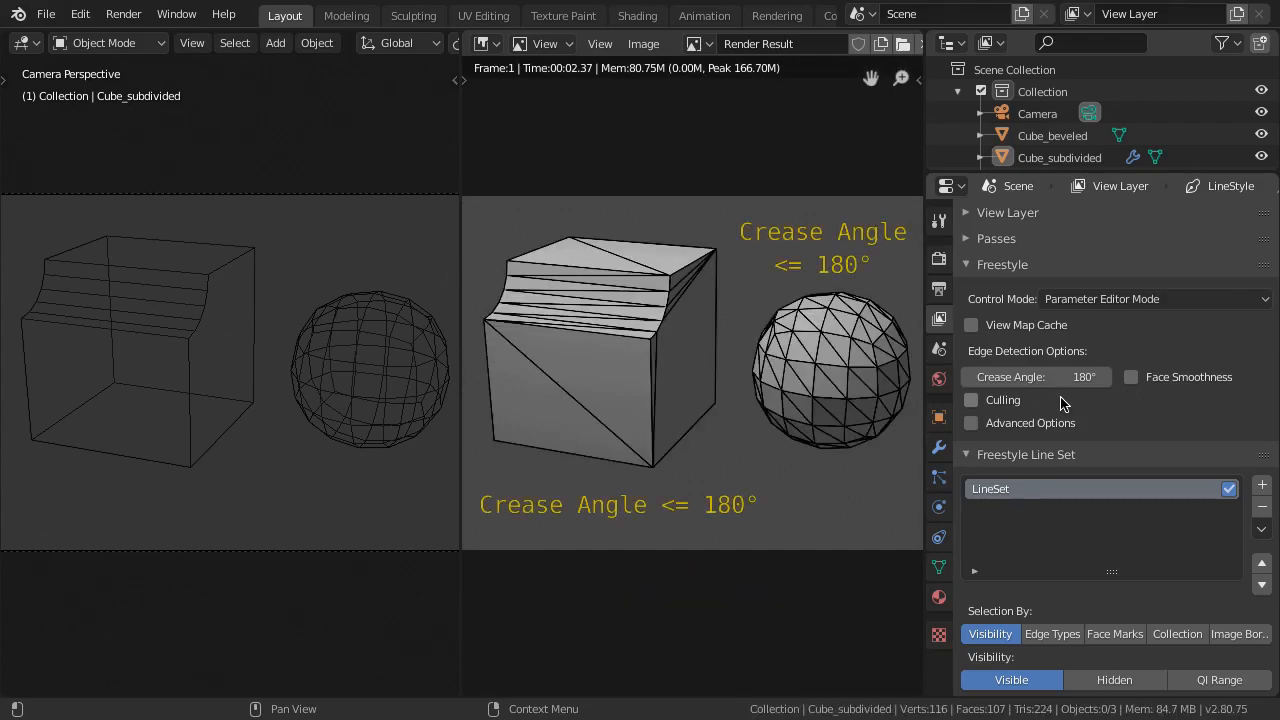
{"action": "key", "text": "ctrl+z"}
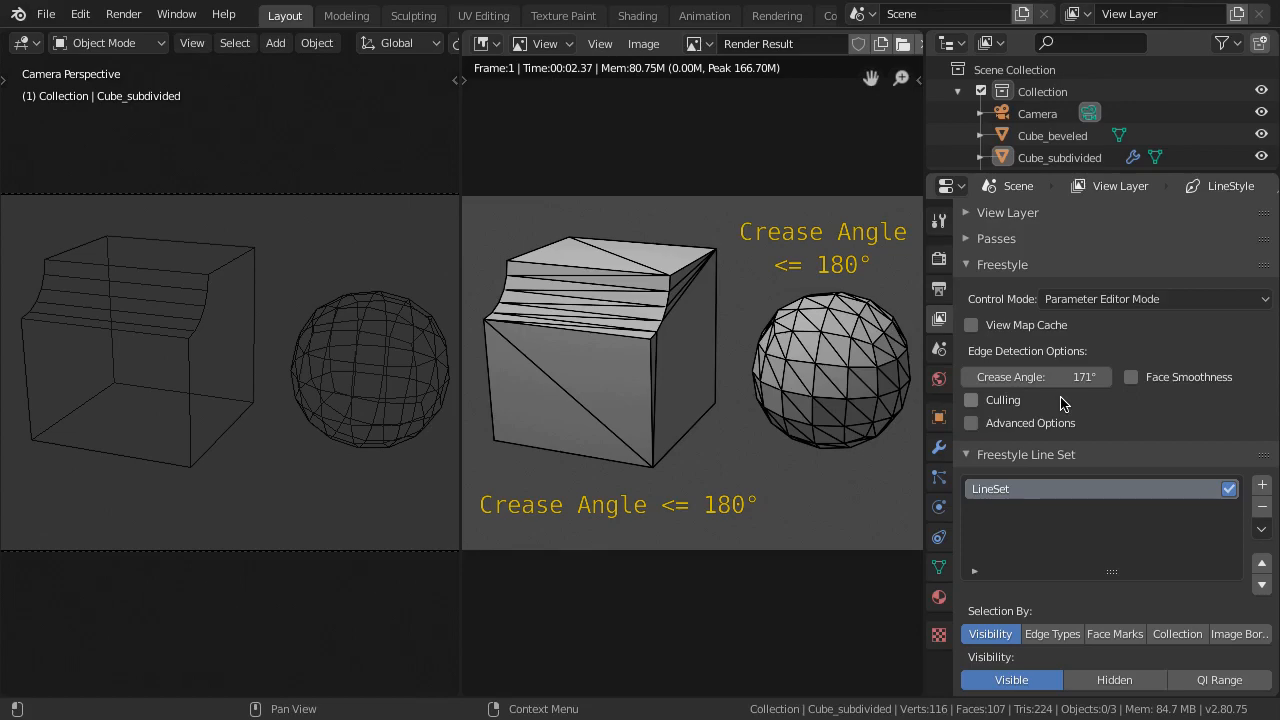
Step: Turn on selection by edge types for the Freestyle line set and include Edge Mark
{"action": "left_click", "coordinate": [1043, 265]}
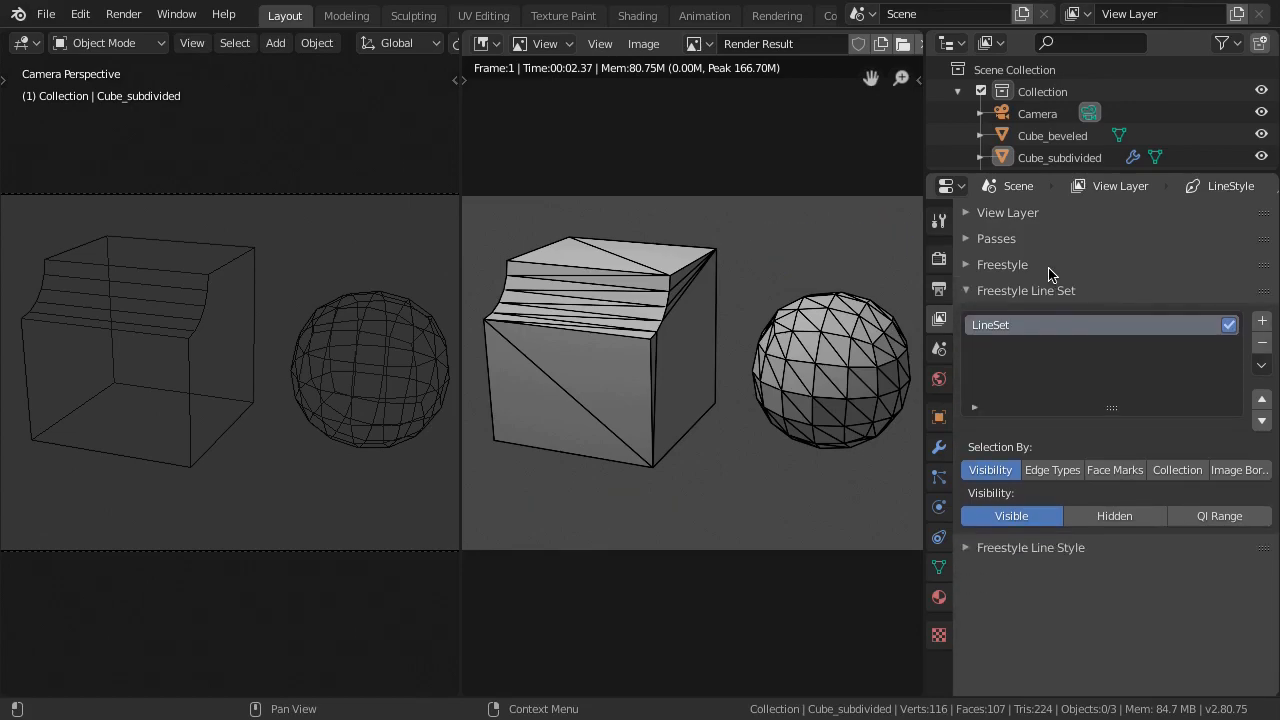
{"action": "left_click", "coordinate": [1055, 477]}
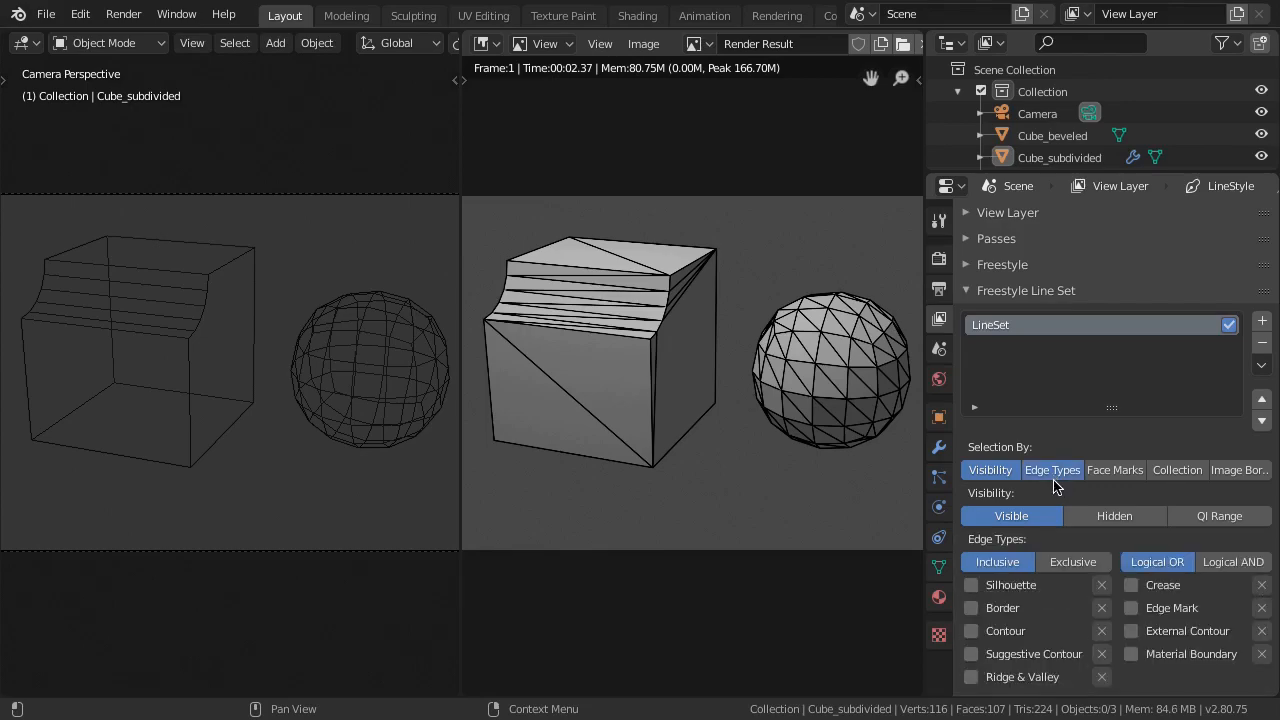
{"action": "left_click", "coordinate": [1198, 610]}
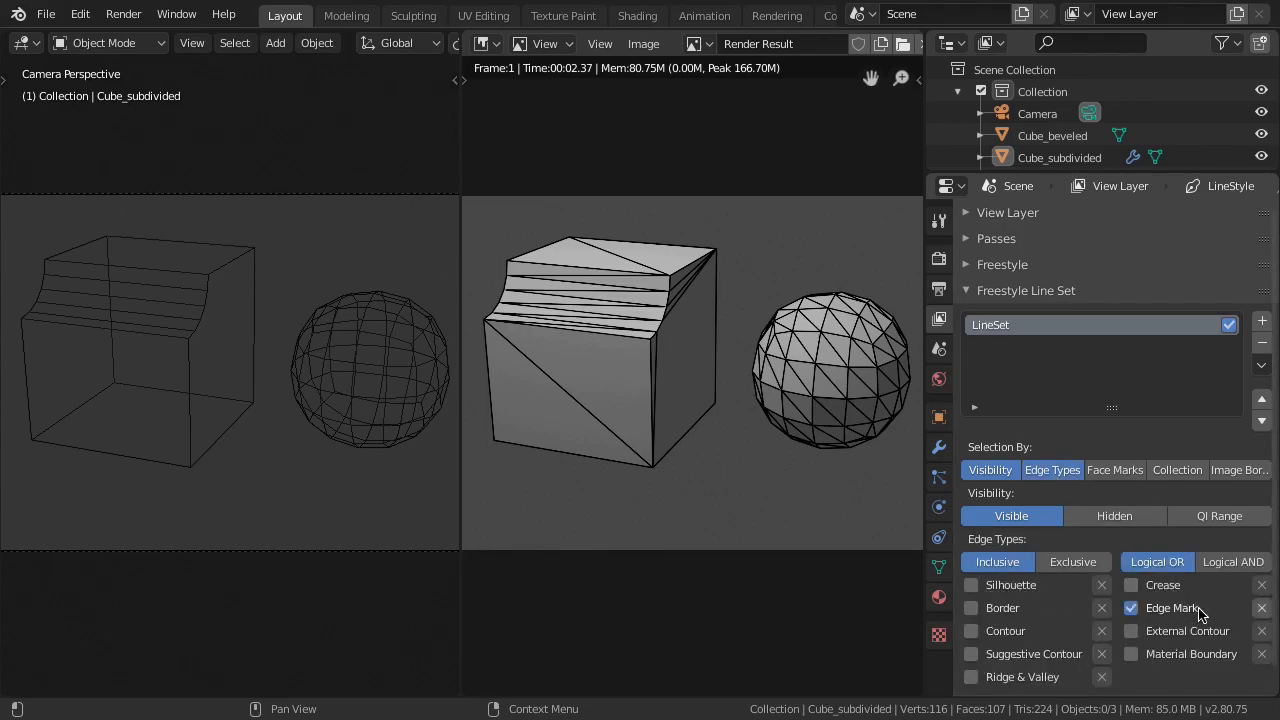
Step: Mark all edges of Cube_beveled as Freestyle edges and return to Object Mode
{"action": "left_click", "coordinate": [141, 340]}
{"action": "key", "text": "Tab"}
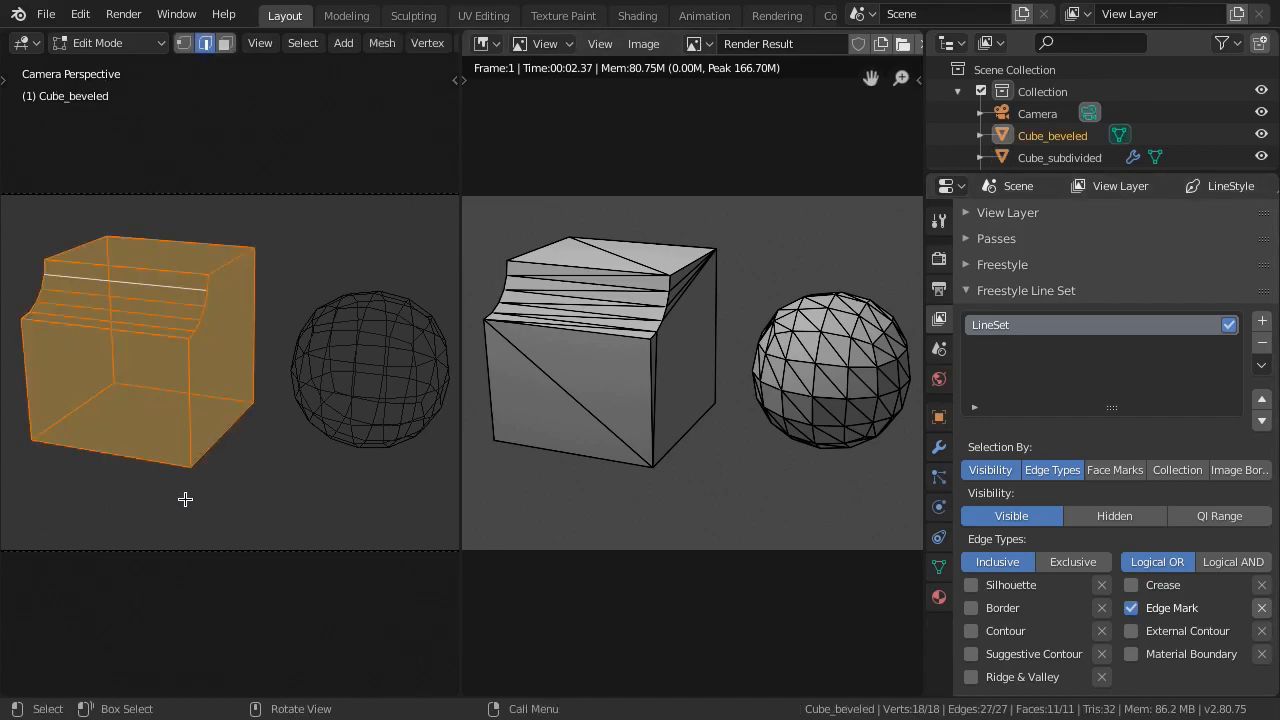
{"action": "left_click", "coordinate": [191, 436]}
{"action": "left_click", "coordinate": [117, 452], "text": "shift"}
{"action": "left_click", "coordinate": [32, 401], "text": "shift"}
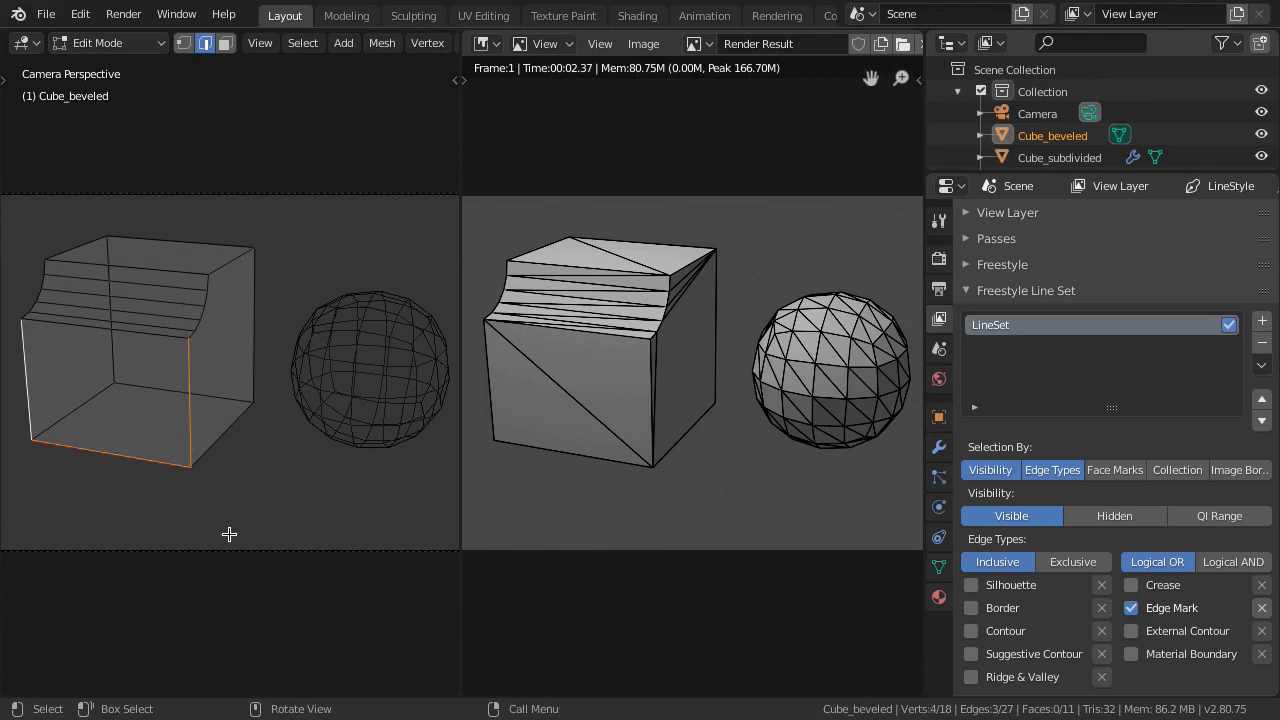
{"action": "key", "text": "a"}
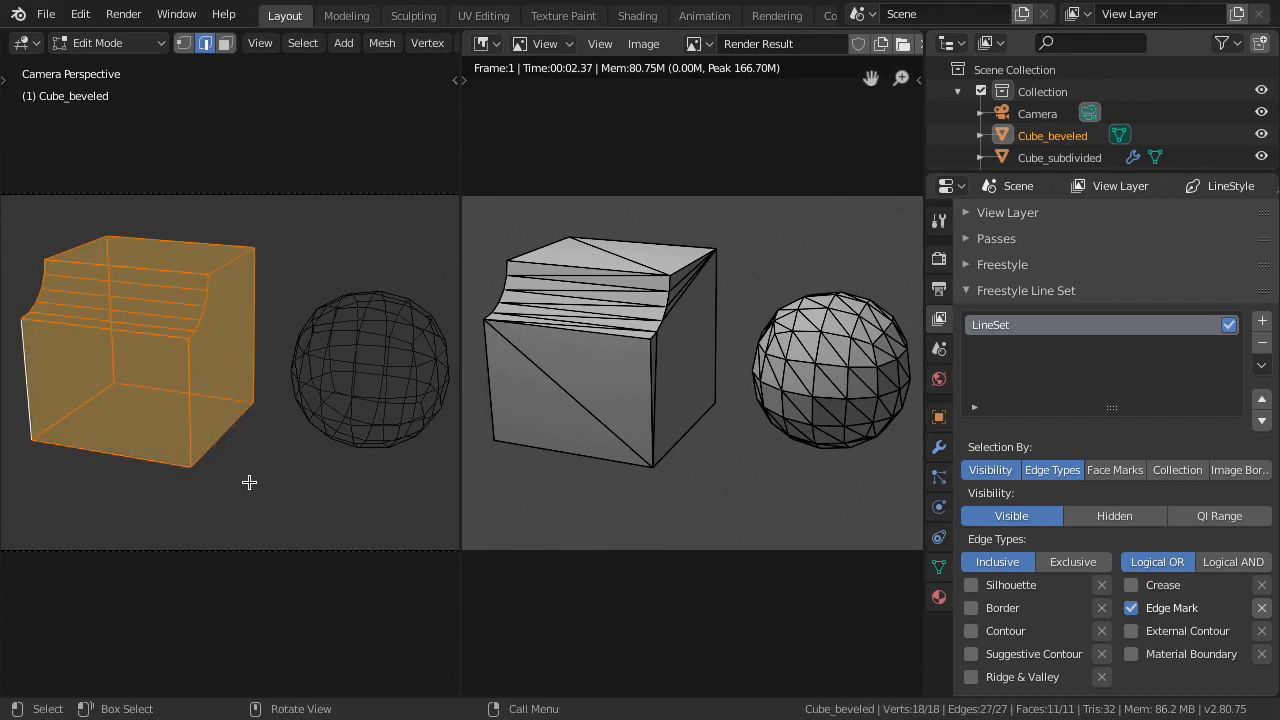
{"action": "right_click", "coordinate": [248, 446]}
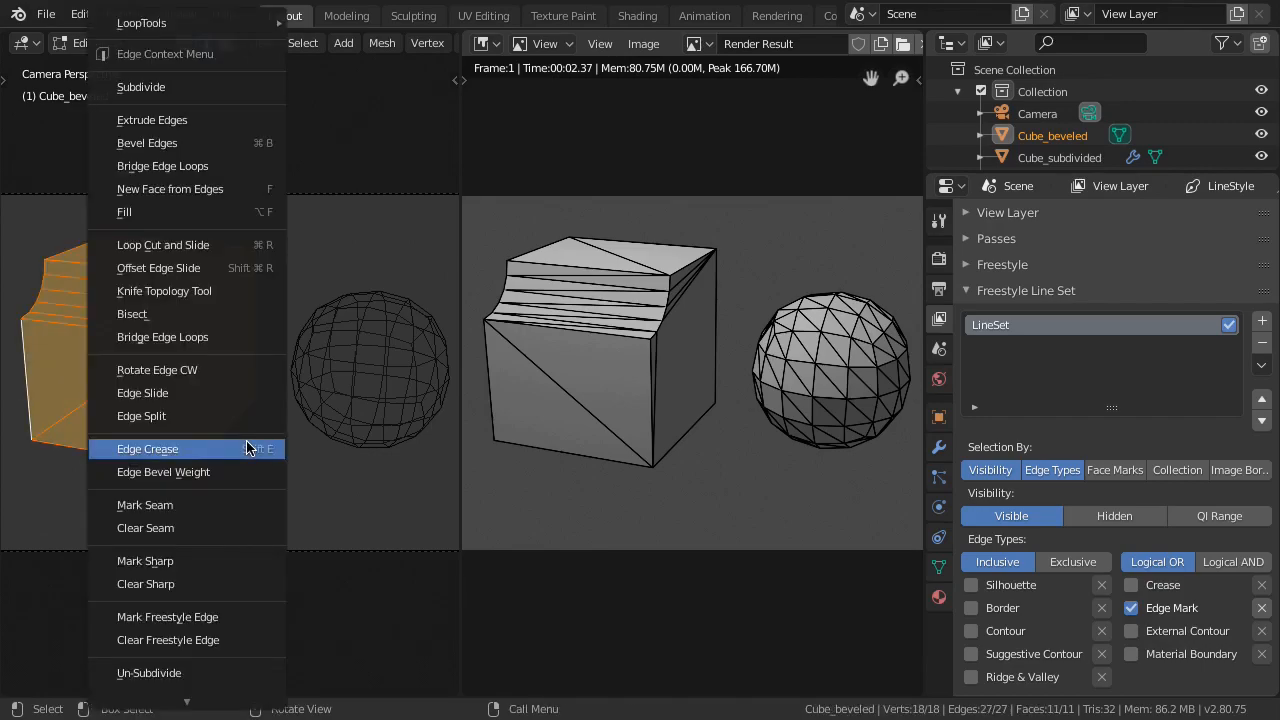
{"action": "left_click", "coordinate": [249, 618]}
{"action": "key", "text": "Tab"}
Step: Mark all base mesh edges of Cube_subdivided as Freestyle edges and render the image
{"action": "left_click", "coordinate": [336, 418]}
{"action": "key", "text": "Tab"}
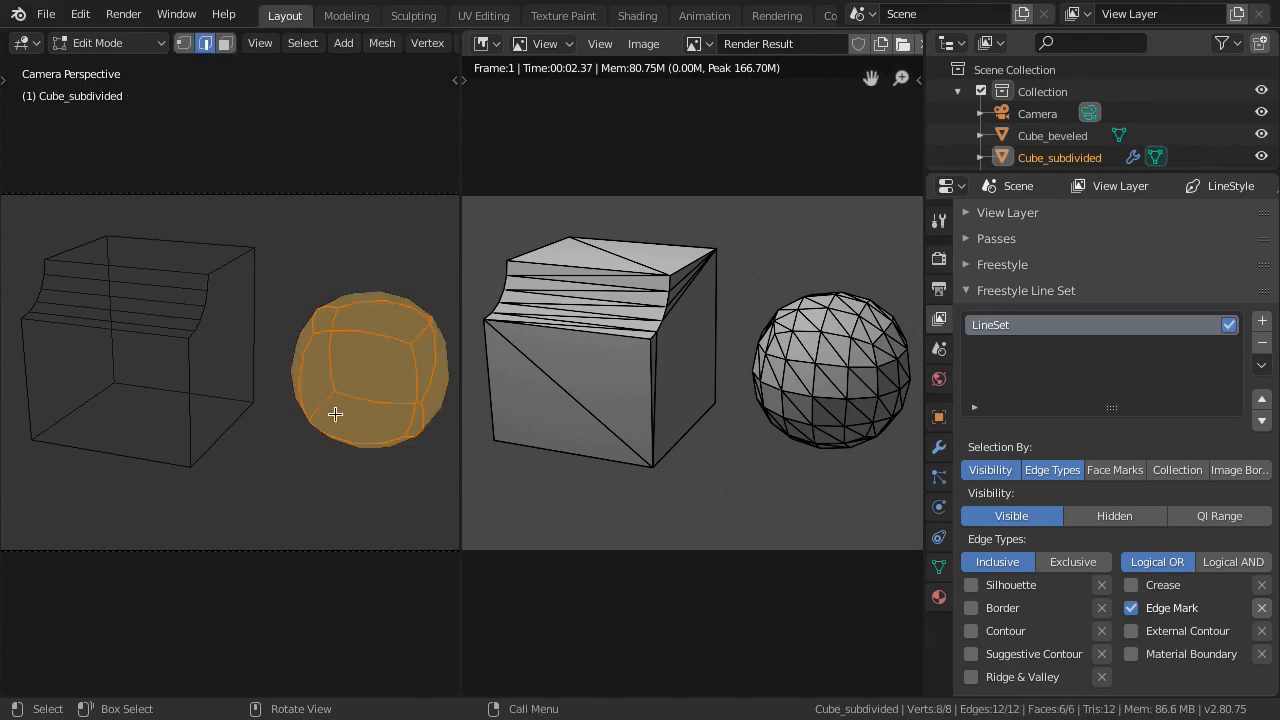
{"action": "right_click", "coordinate": [325, 488]}
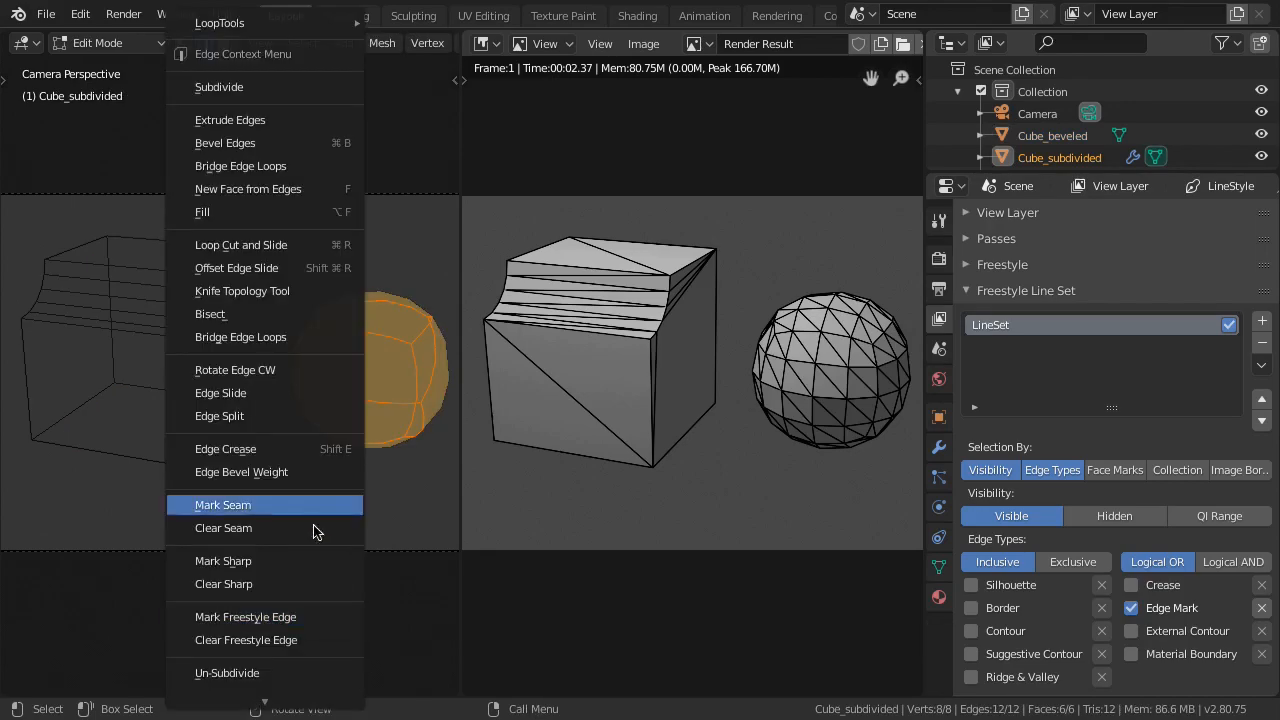
{"action": "left_click", "coordinate": [297, 612]}
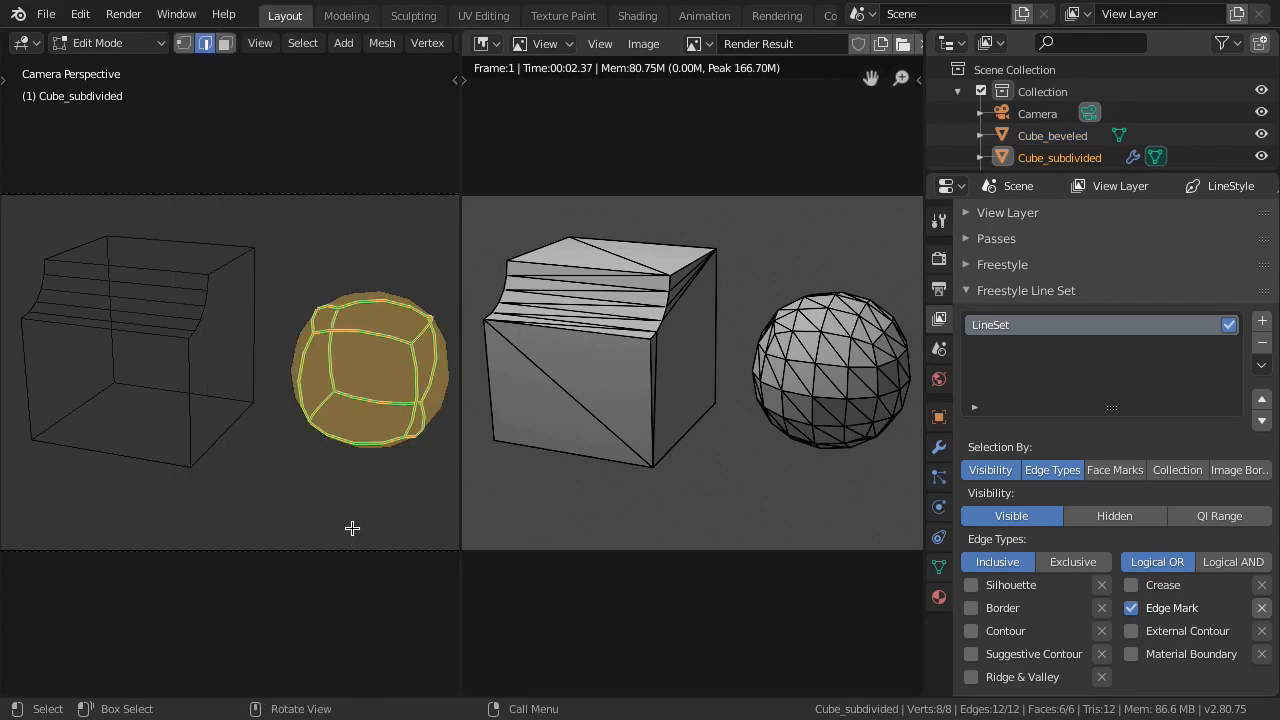
{"action": "key", "text": "F12"}
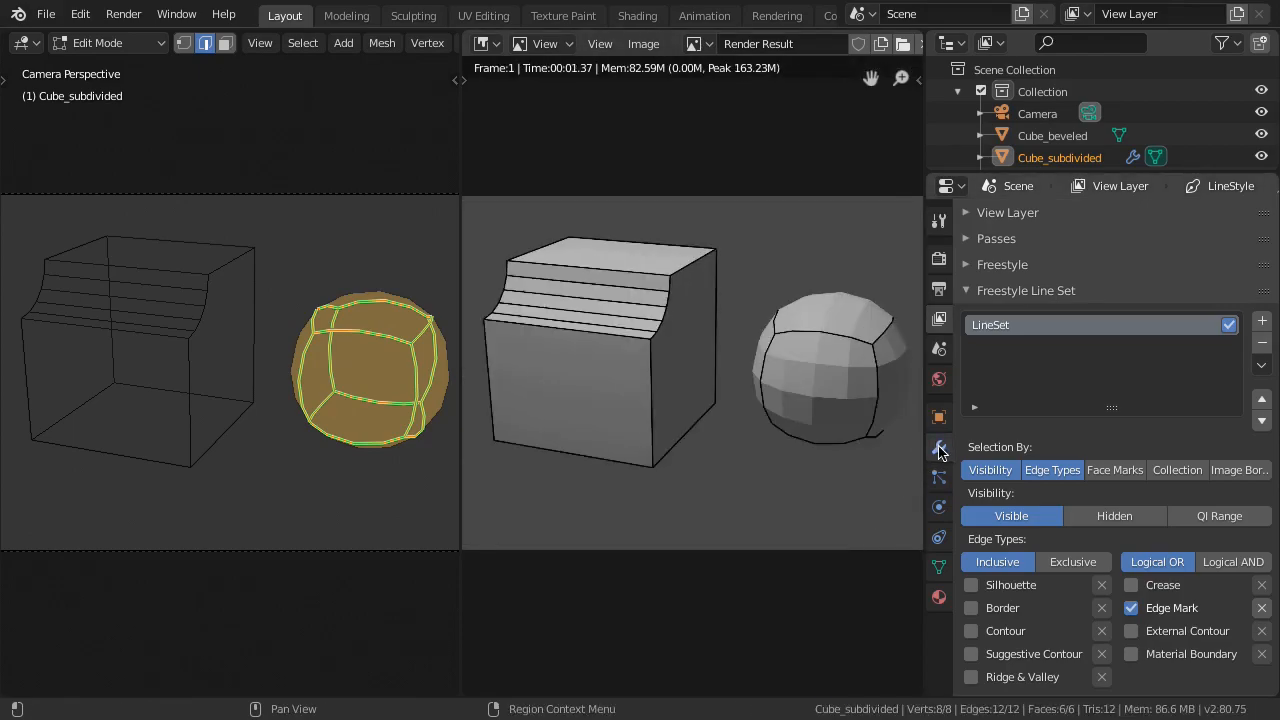
Step: Back in Object Mode, add the Silhouette and Crease edge types to the Freestyle line set, rendering after each addition
{"action": "left_click", "coordinate": [939, 448]}
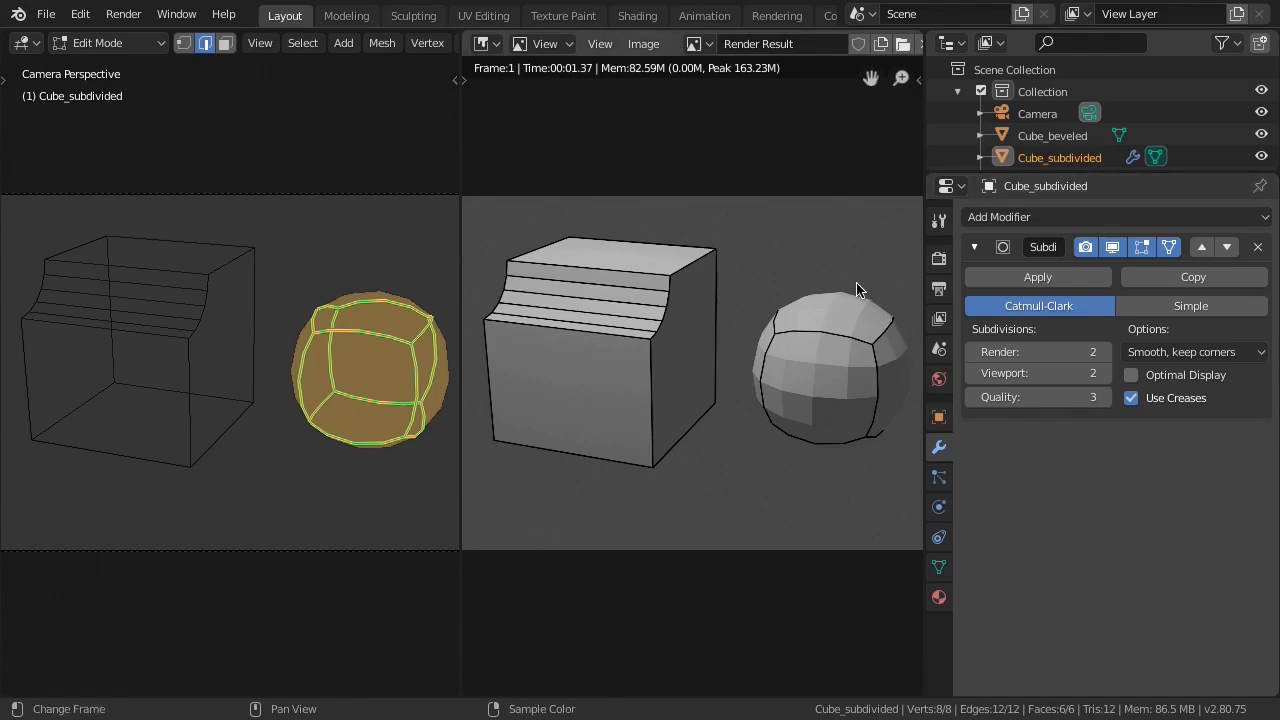
{"action": "key", "text": "Tab"}
{"action": "left_click", "coordinate": [940, 320]}
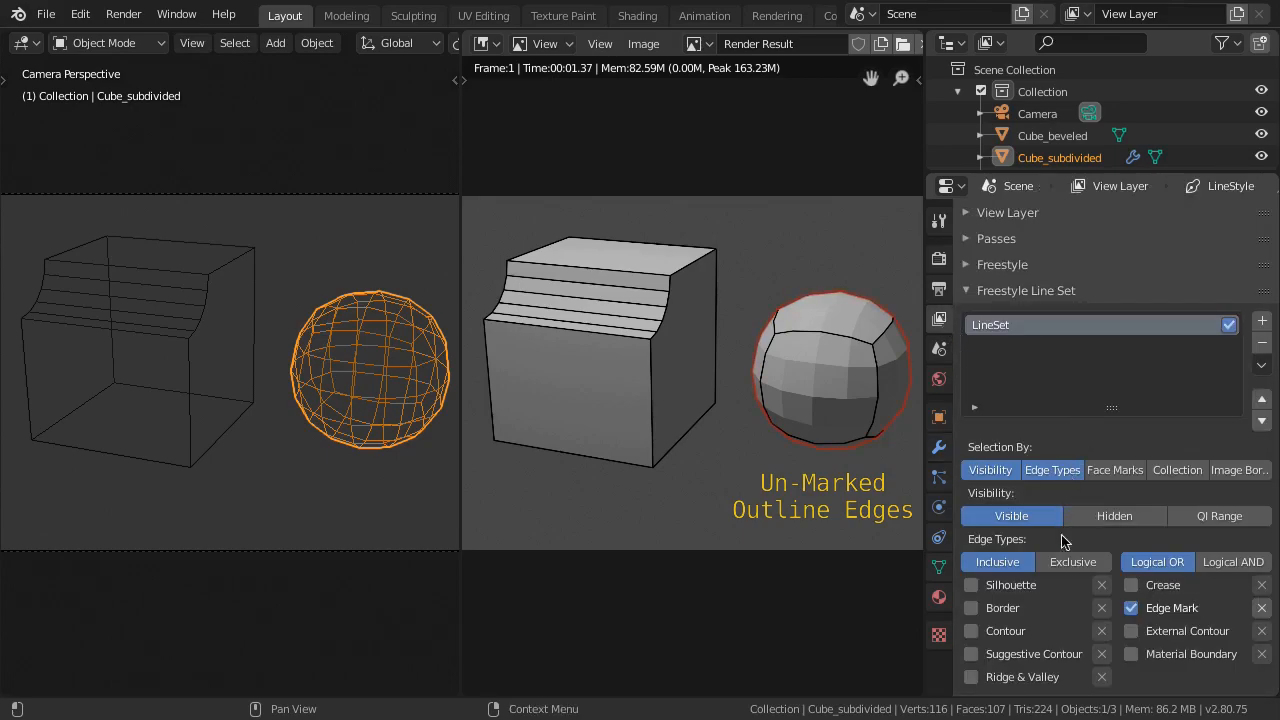
{"action": "left_click", "coordinate": [1060, 588]}
{"action": "key", "text": "F12"}
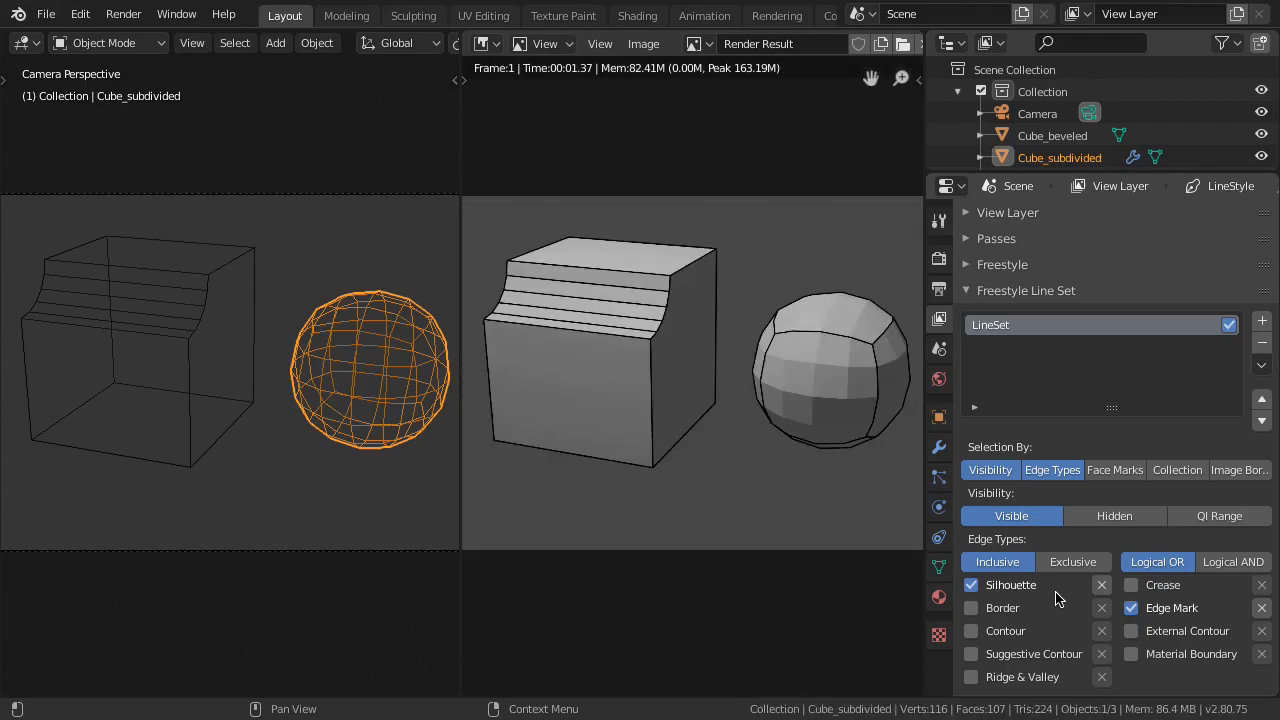
{"action": "left_click", "coordinate": [1207, 590]}
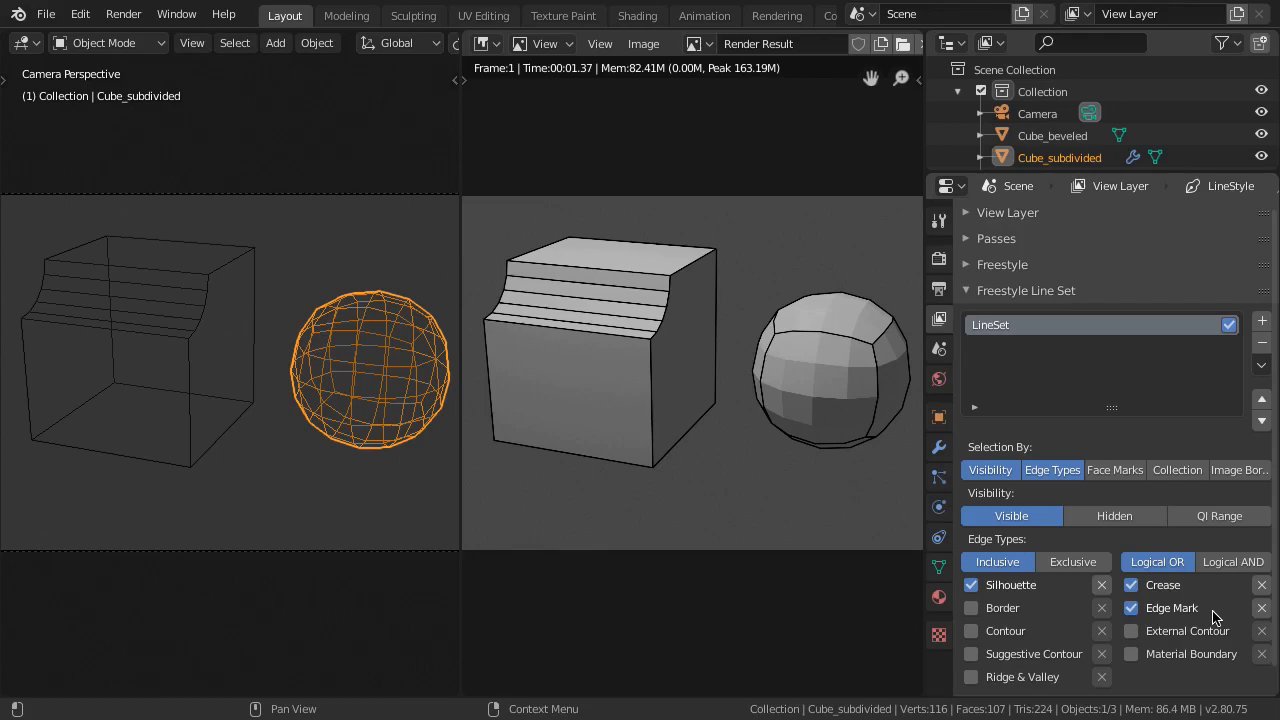
{"action": "key", "text": "F12"}
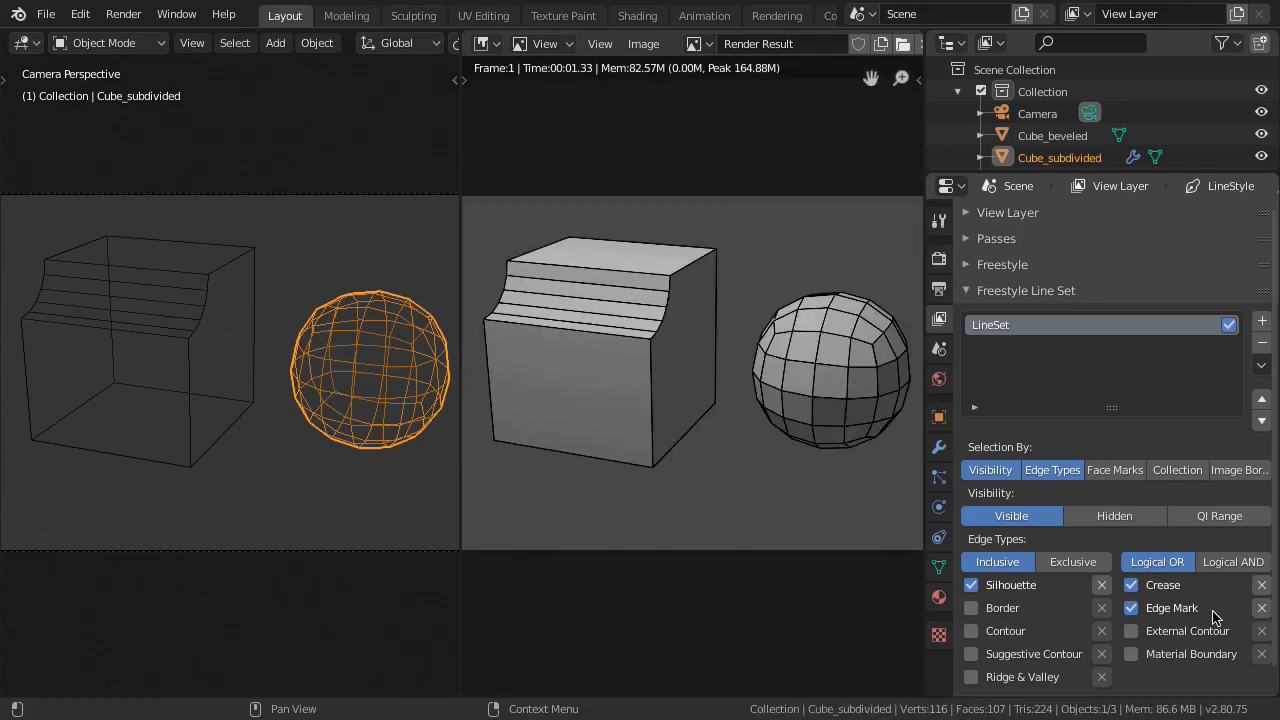
Step: Set the base thickness of the Freestyle line style to 10 and render the image
{"action": "left_click", "coordinate": [1097, 292]}
{"action": "left_click", "coordinate": [1100, 320]}
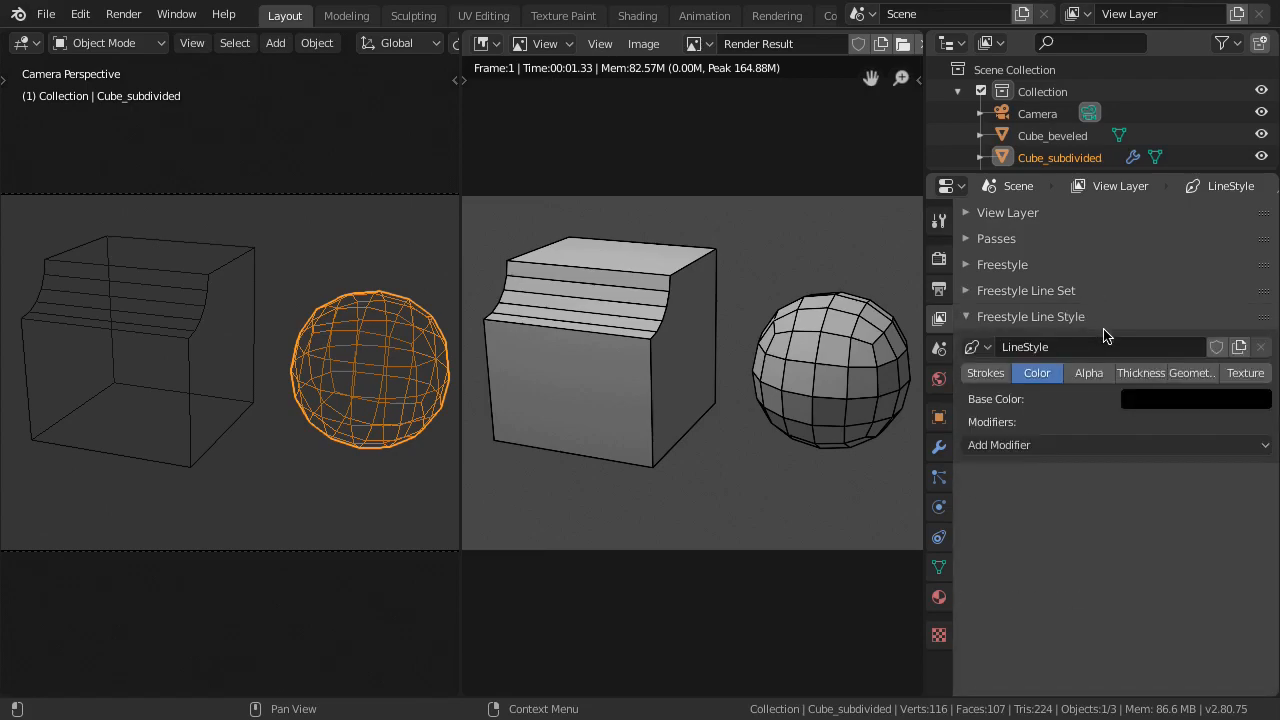
{"action": "left_click", "coordinate": [1153, 380]}
{"action": "left_click", "coordinate": [1210, 402]}
{"action": "type", "text": "10"}
{"action": "key", "text": "Return"}
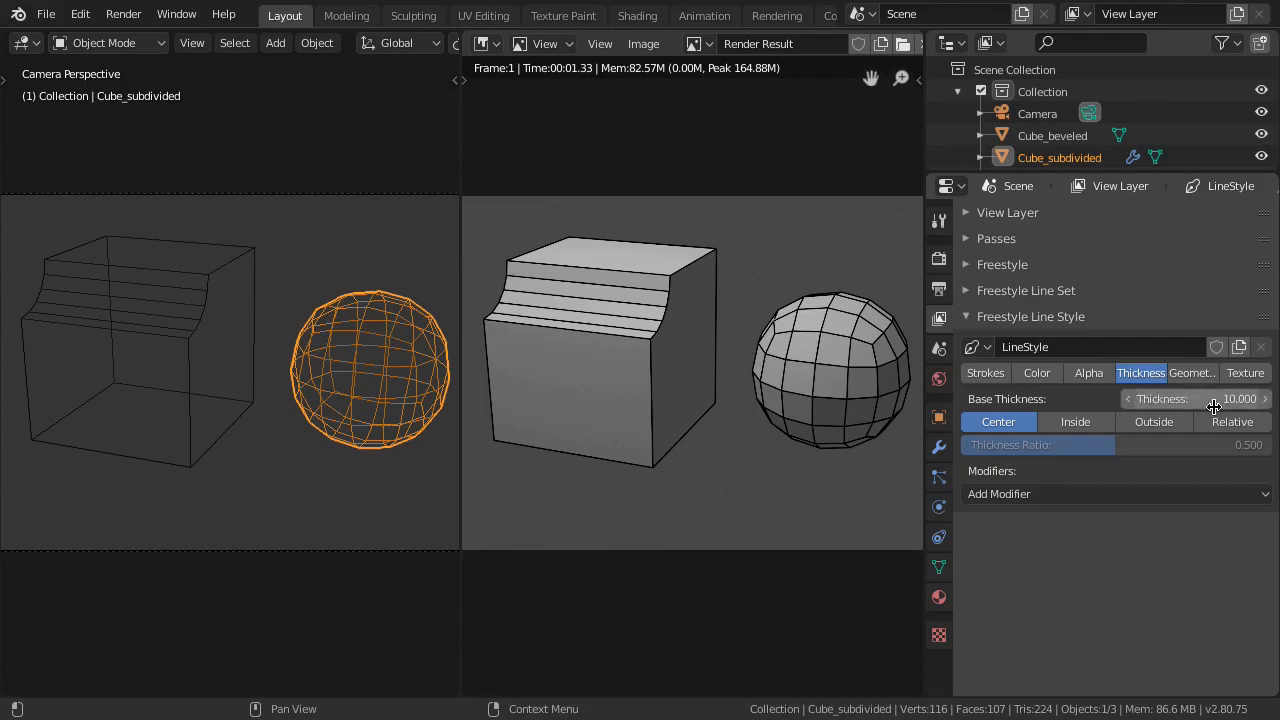
{"action": "key", "text": "F12"}
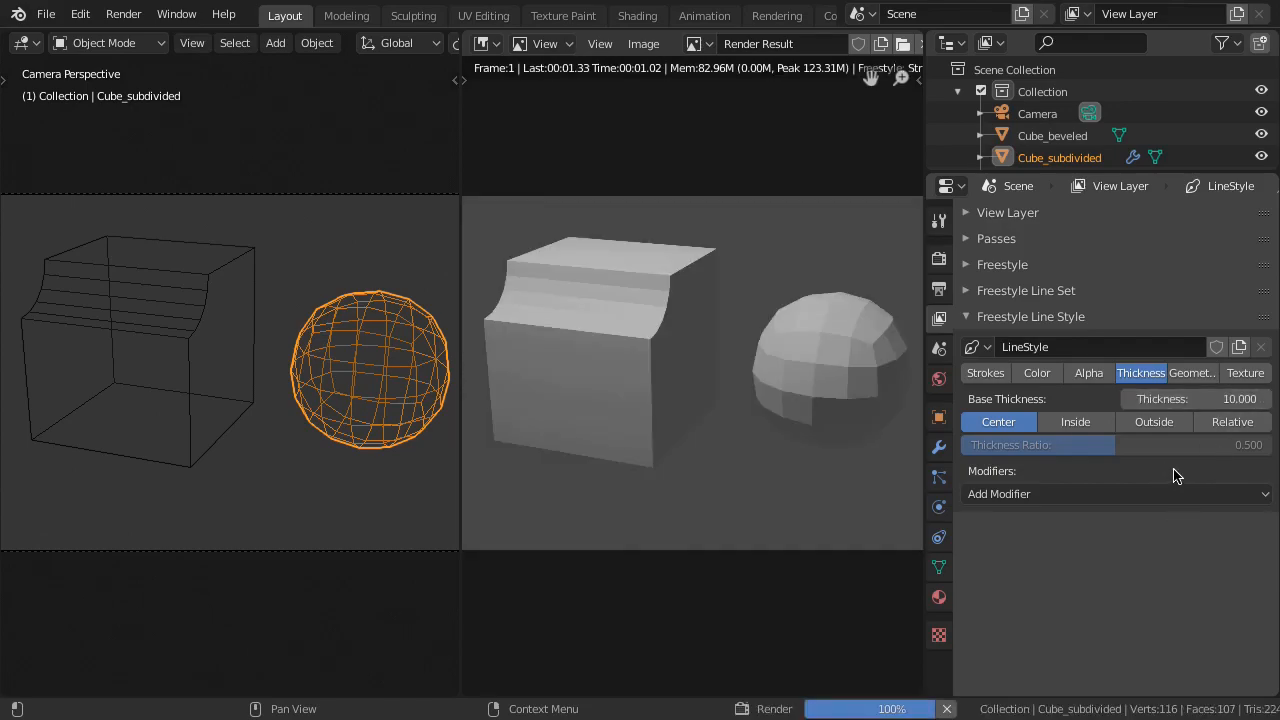
Step: Change the base color of the Freestyle line style to a medium blue and render the image
{"action": "left_click", "coordinate": [1041, 378]}
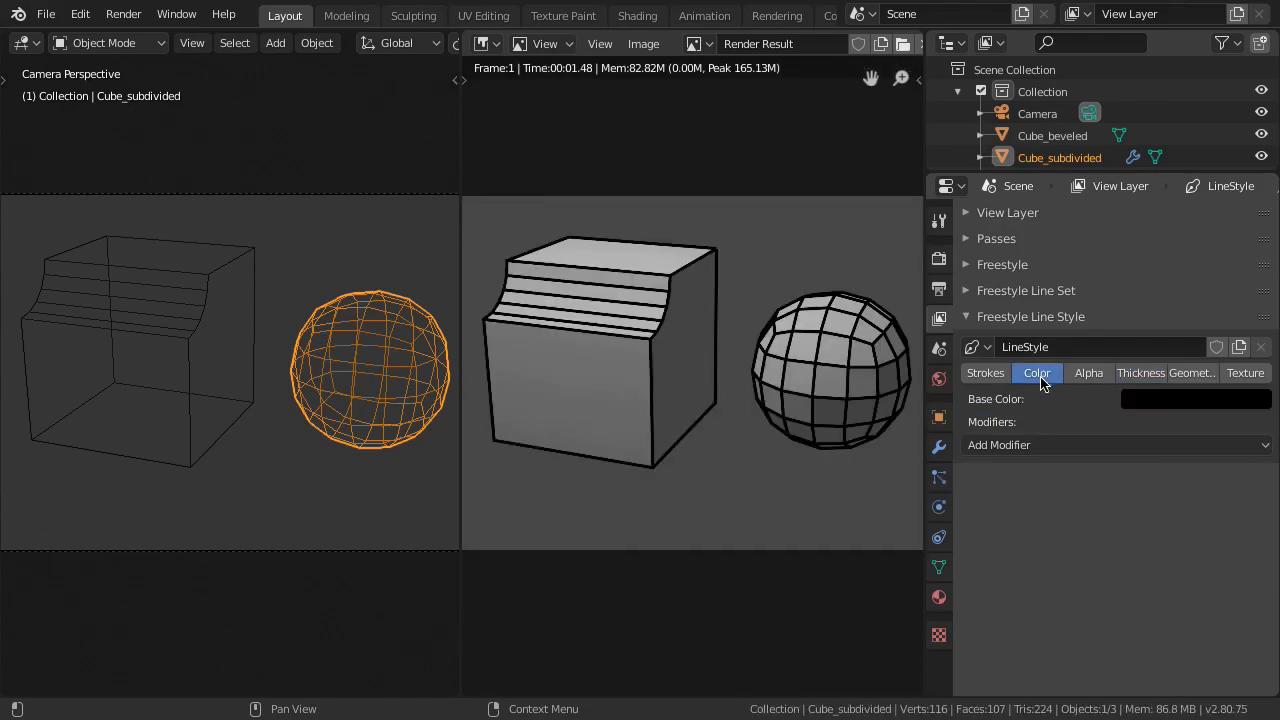
{"action": "left_click", "coordinate": [1170, 401]}
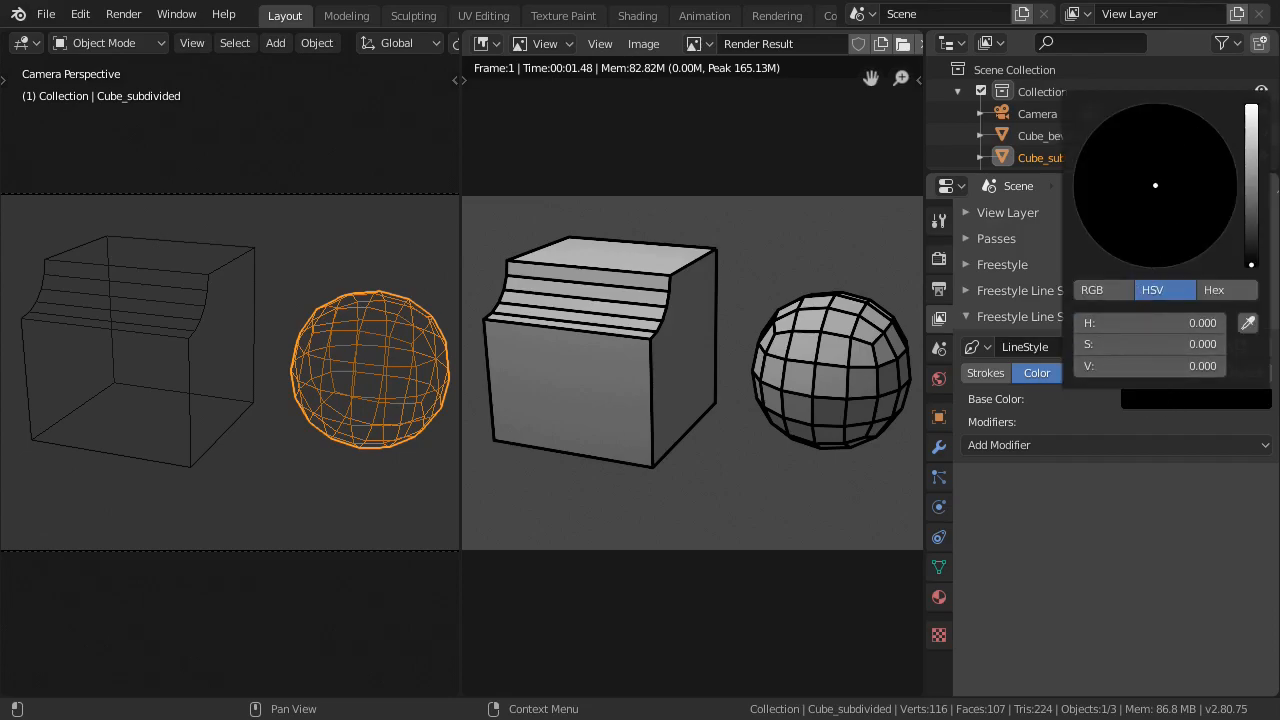
{"action": "left_click", "coordinate": [1188, 130]}
{"action": "left_click", "coordinate": [1251, 180]}
{"action": "key", "text": "F12"}
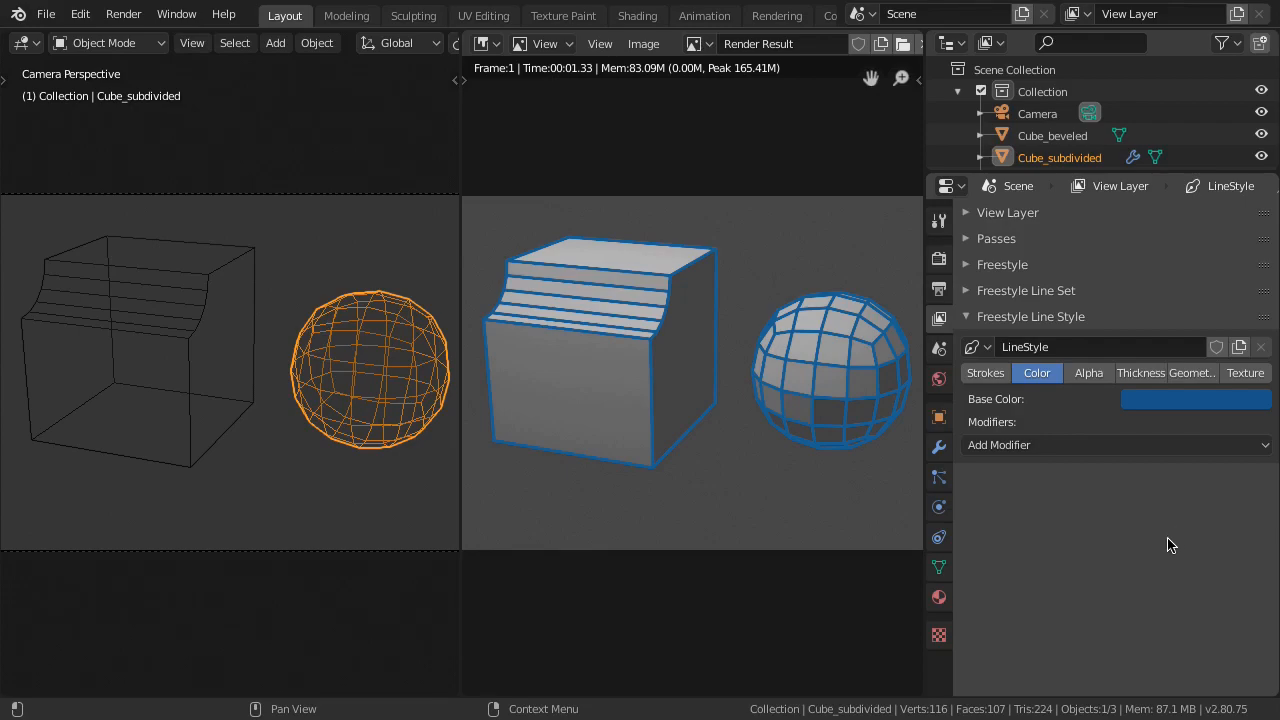
Step: Change the Freestyle line color of Cube_subdivided's material to a dark red
{"action": "left_click", "coordinate": [940, 600]}
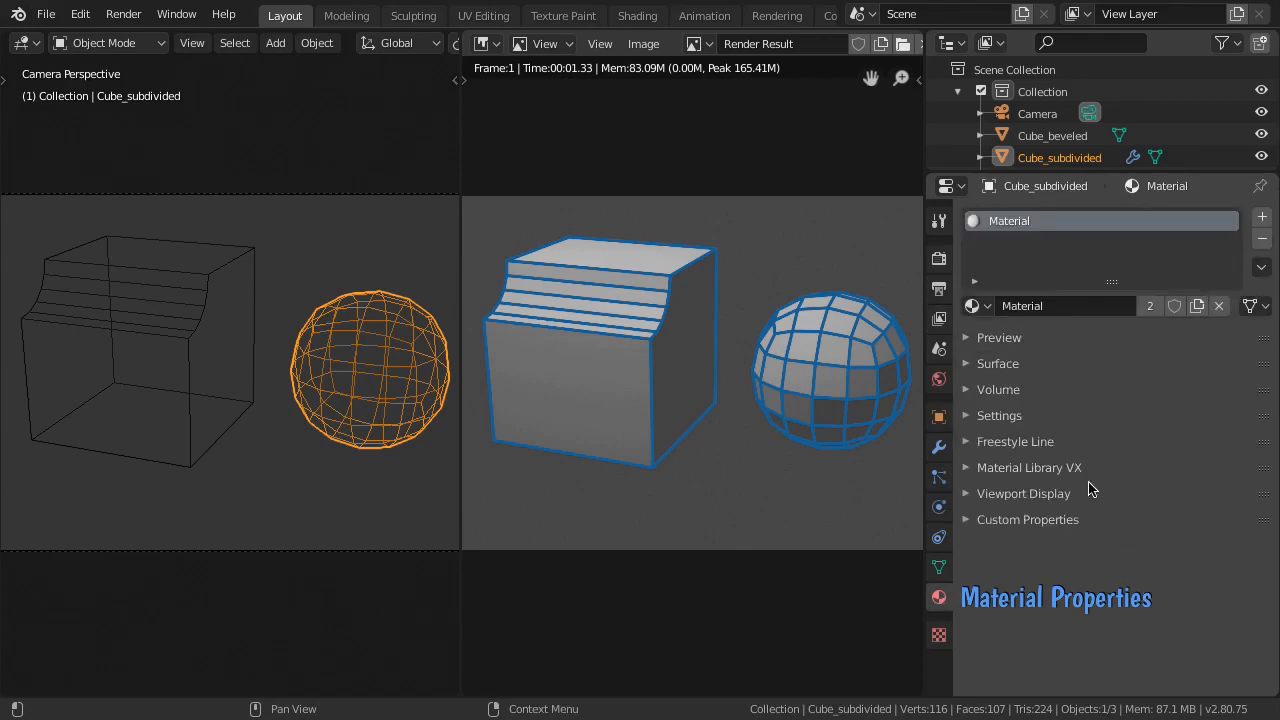
{"action": "left_click", "coordinate": [1066, 446]}
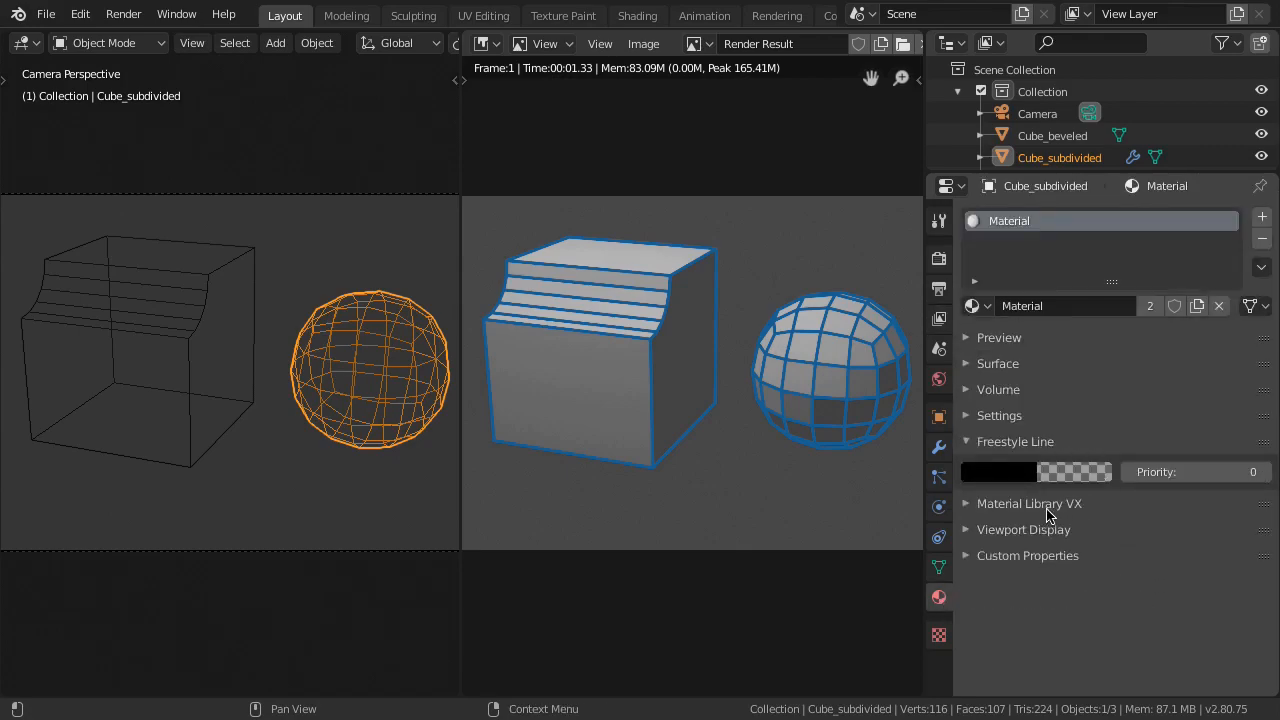
{"action": "left_click", "coordinate": [1005, 488]}
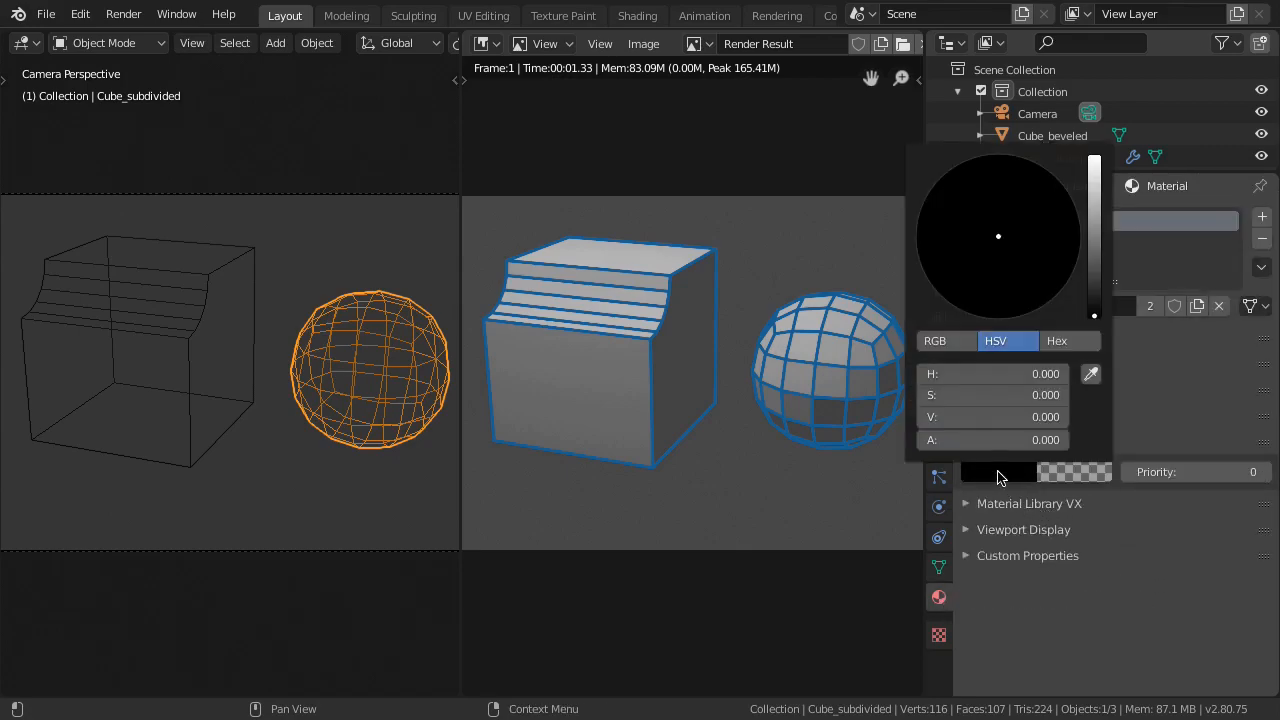
{"action": "left_click", "coordinate": [997, 316]}
{"action": "left_click_drag", "start_coordinate": [1097, 232], "coordinate": [1094, 198]}
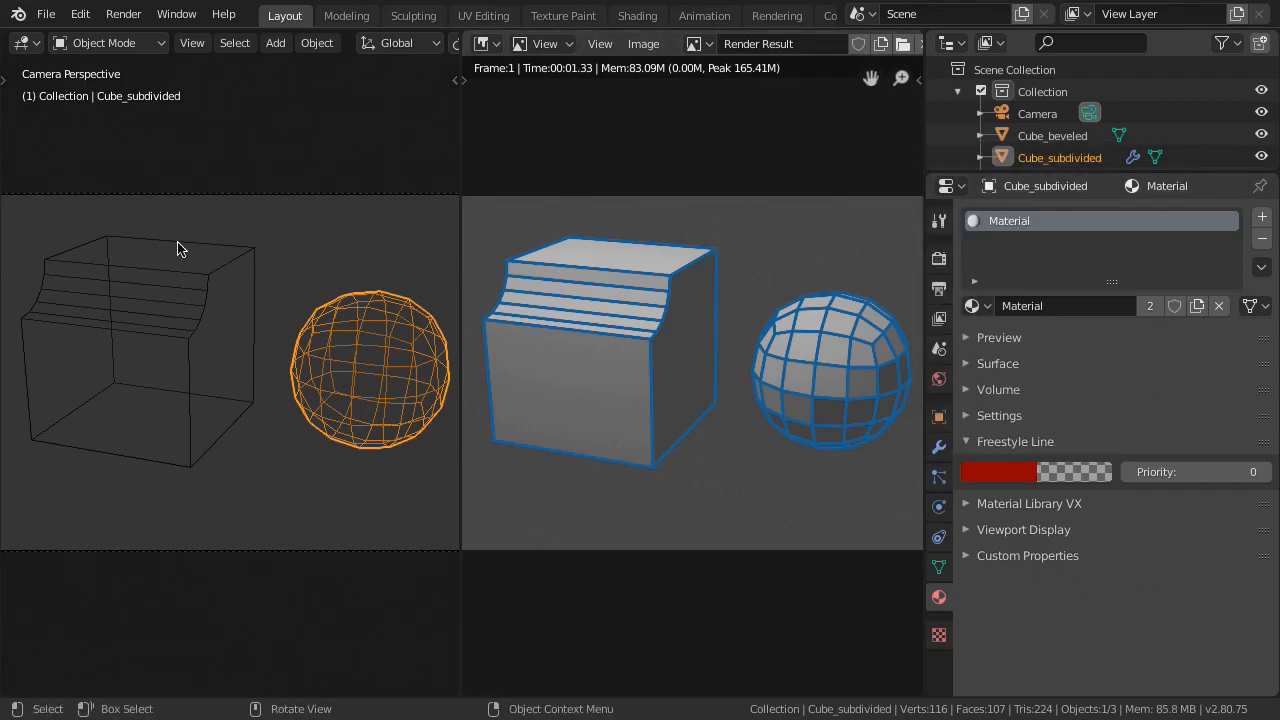
Step: Assign the existing Material.001 to Cube_beveled in place of its current material
{"action": "left_click", "coordinate": [177, 277]}
{"action": "left_click", "coordinate": [977, 305]}
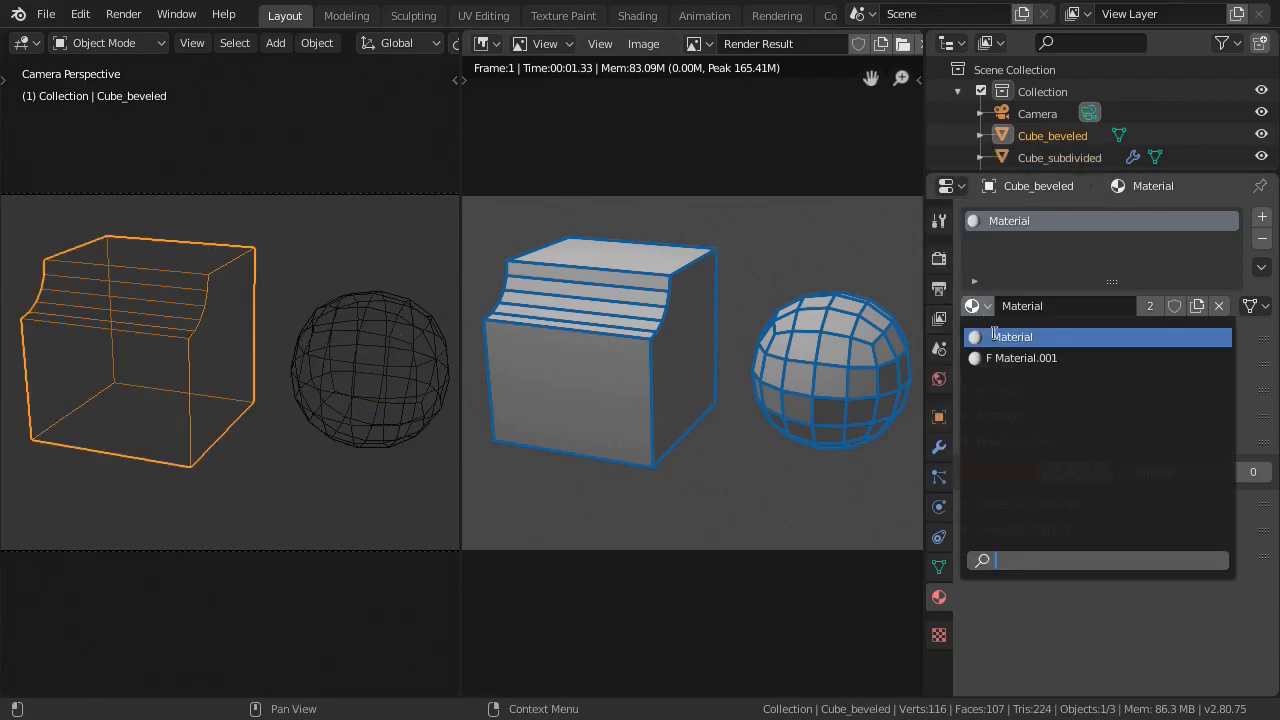
{"action": "left_click", "coordinate": [1022, 358]}
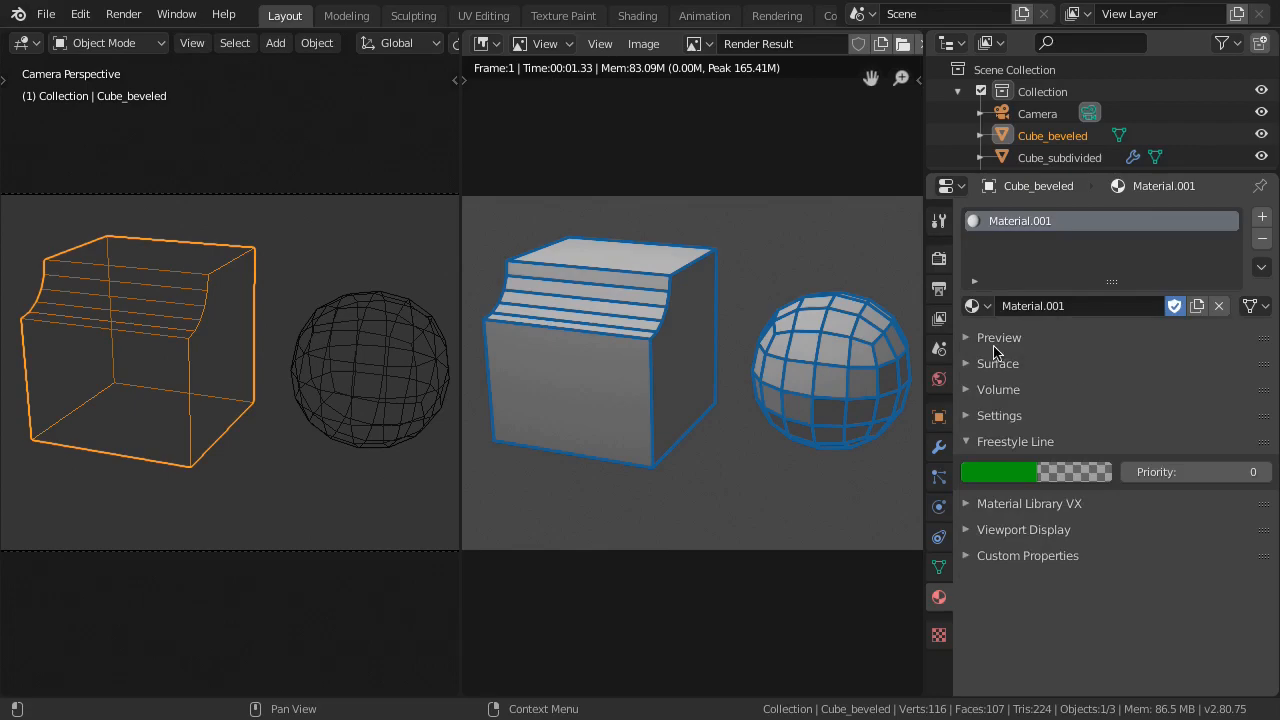
Step: Add a Material color modifier to the Freestyle line style and render the image
{"action": "left_click", "coordinate": [939, 319]}
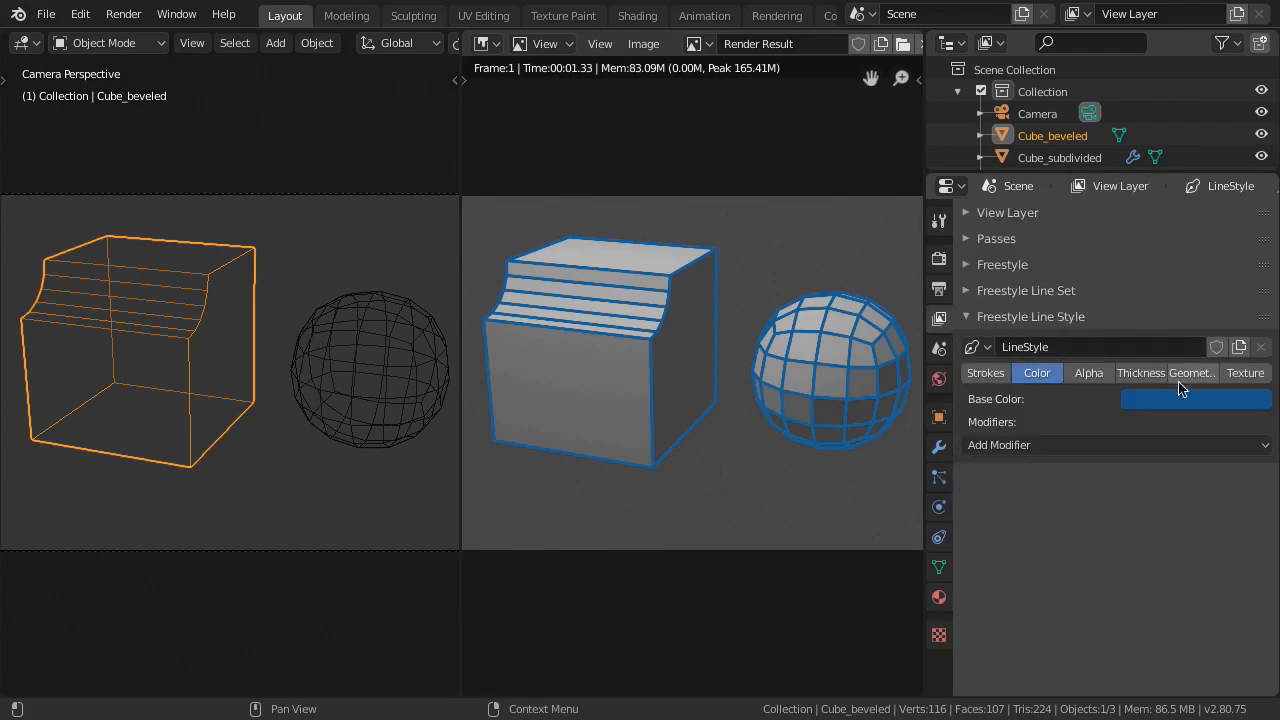
{"action": "left_click", "coordinate": [1199, 448]}
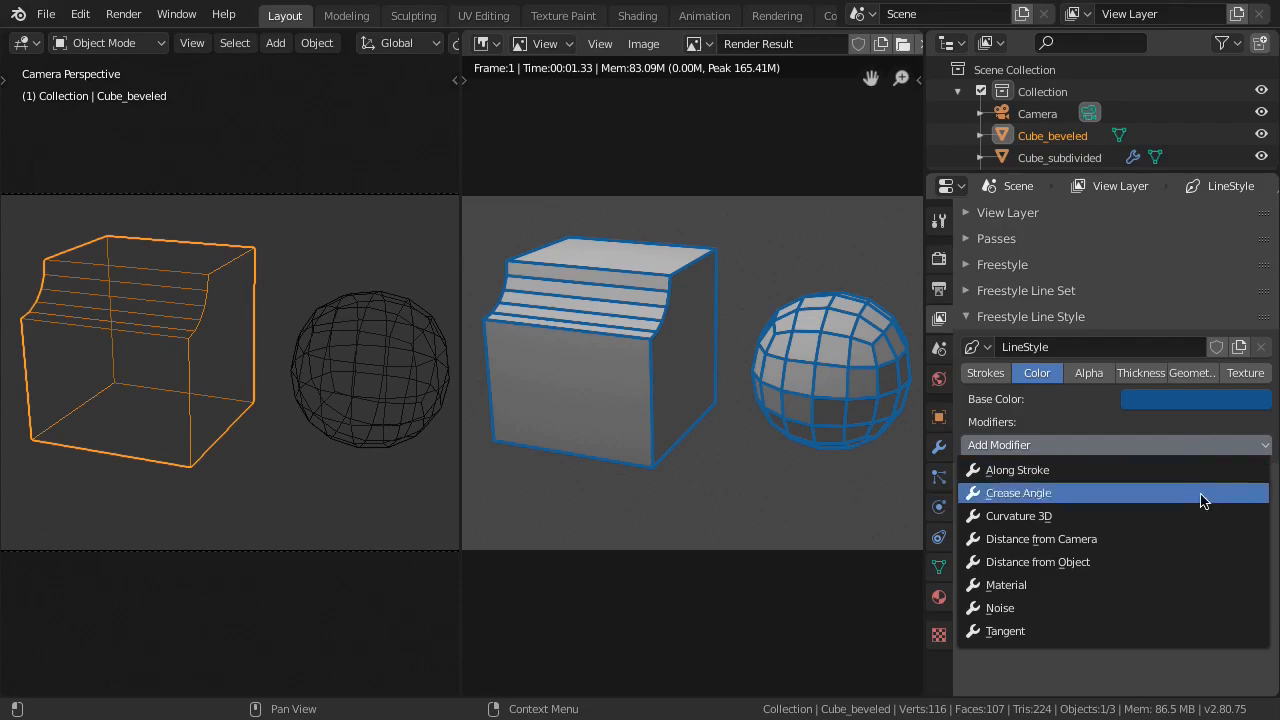
{"action": "left_click", "coordinate": [1186, 582]}
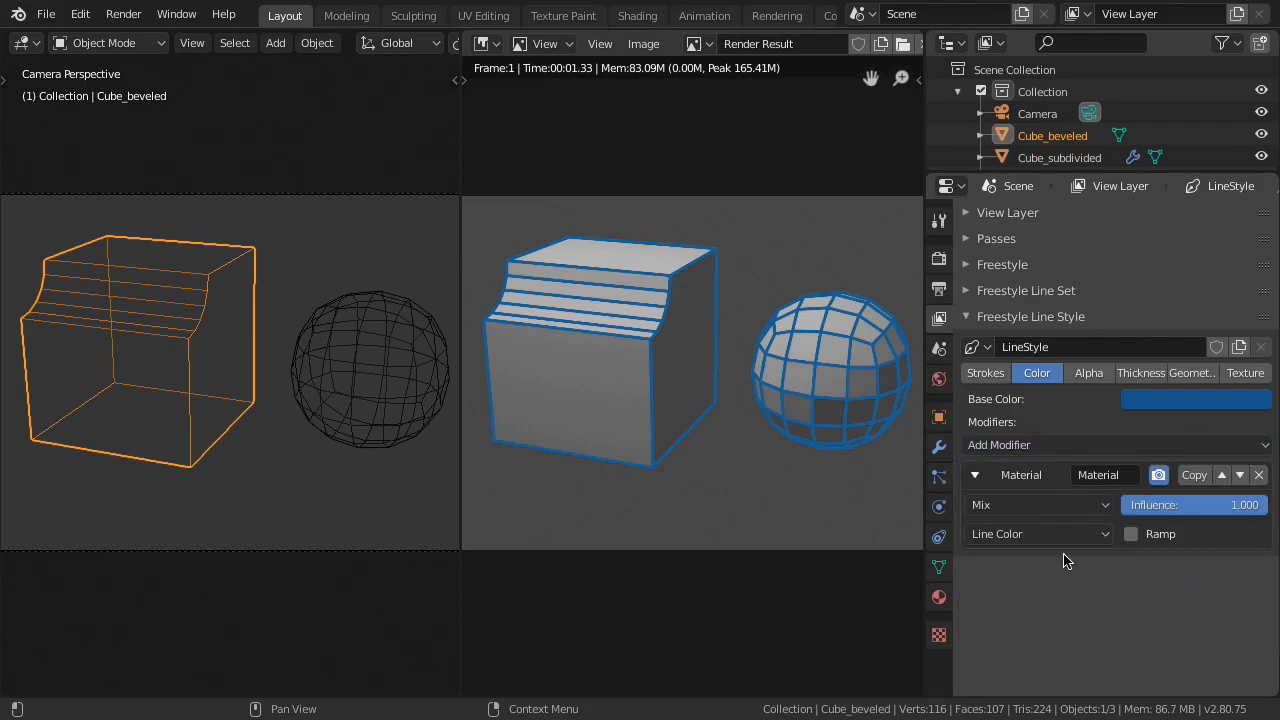
{"action": "key", "text": "F12"}
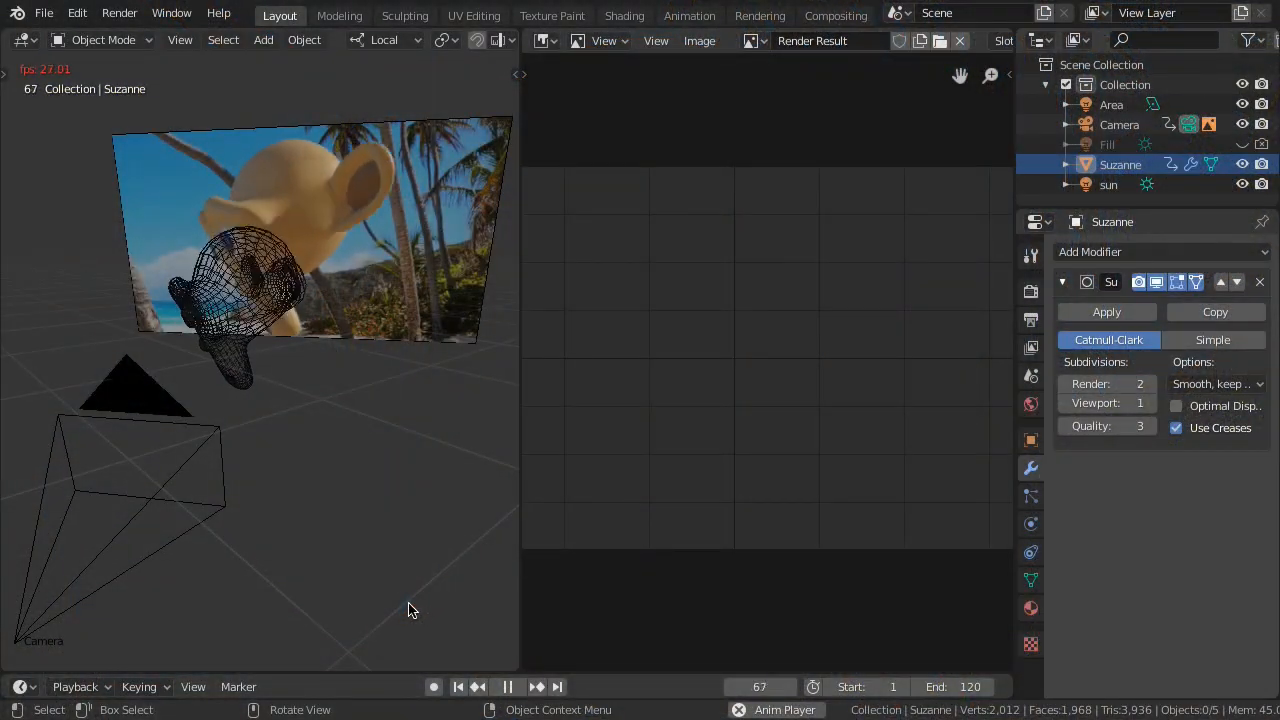
Step: In the Suzanne scene, look through the camera, stop the animation playback and return to frame 1
{"action": "middle_click_drag", "start_coordinate": [409, 609], "coordinate": [431, 562]}
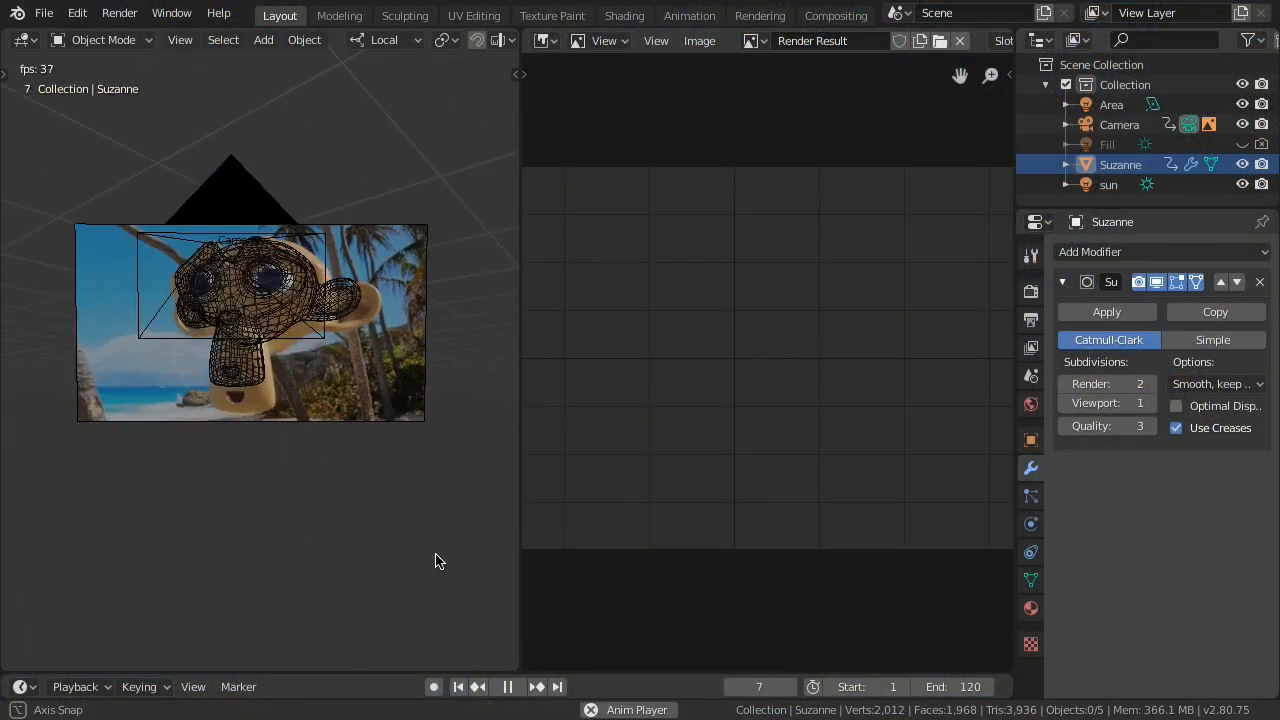
{"action": "key", "text": "KP_0"}
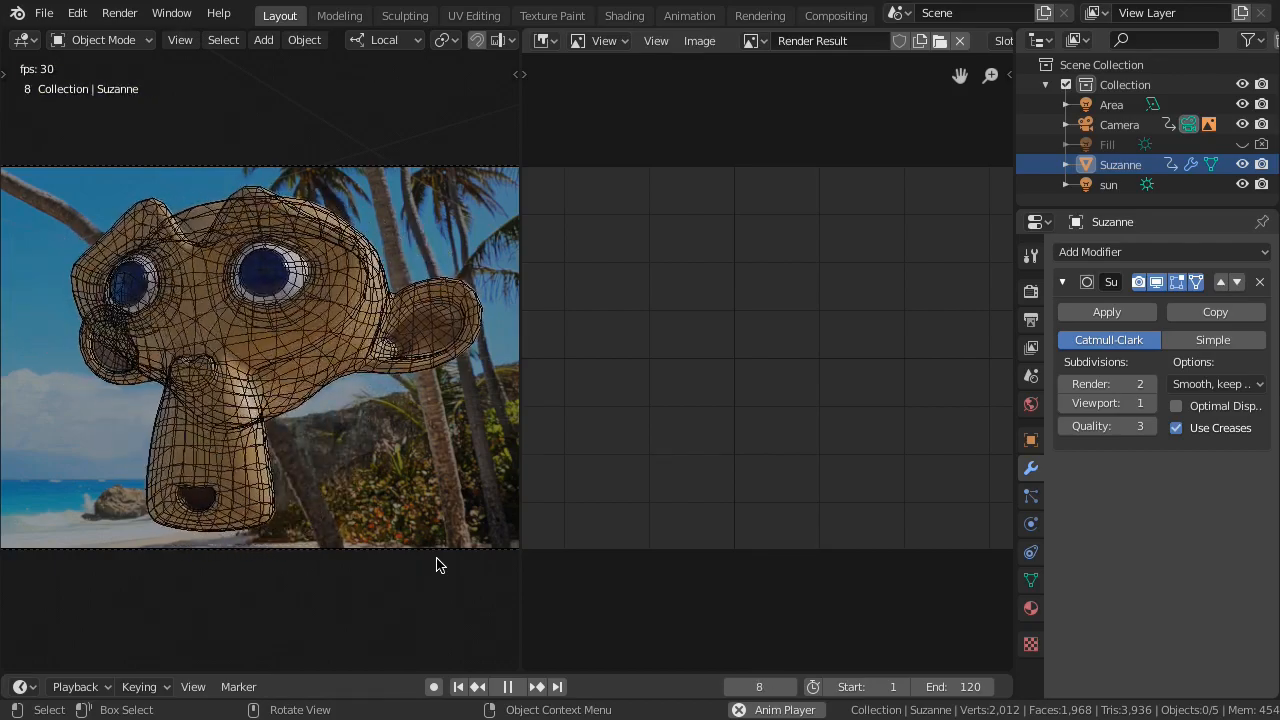
{"action": "key", "text": "space"}
{"action": "key", "text": "shift+Left"}
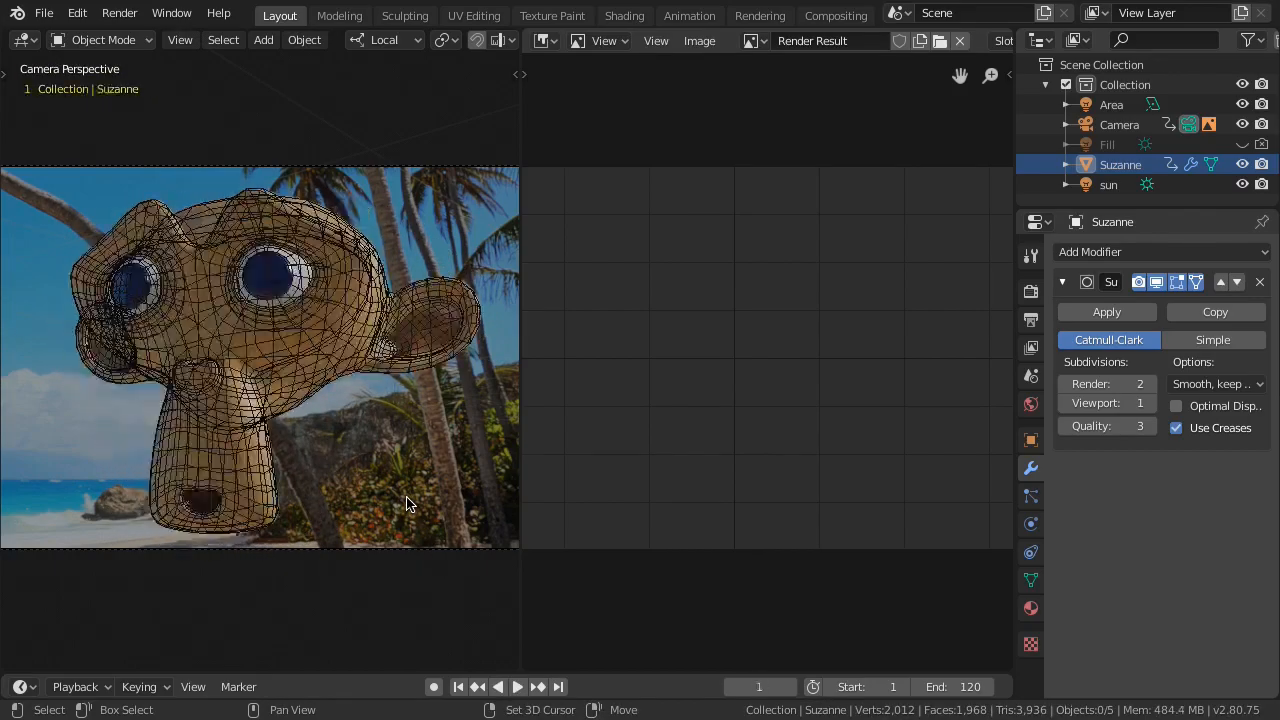
Step: Select all of Suzanne's mesh in Edit Mode, mark every edge as a Freestyle edge and render the image
{"action": "left_click", "coordinate": [276, 397]}
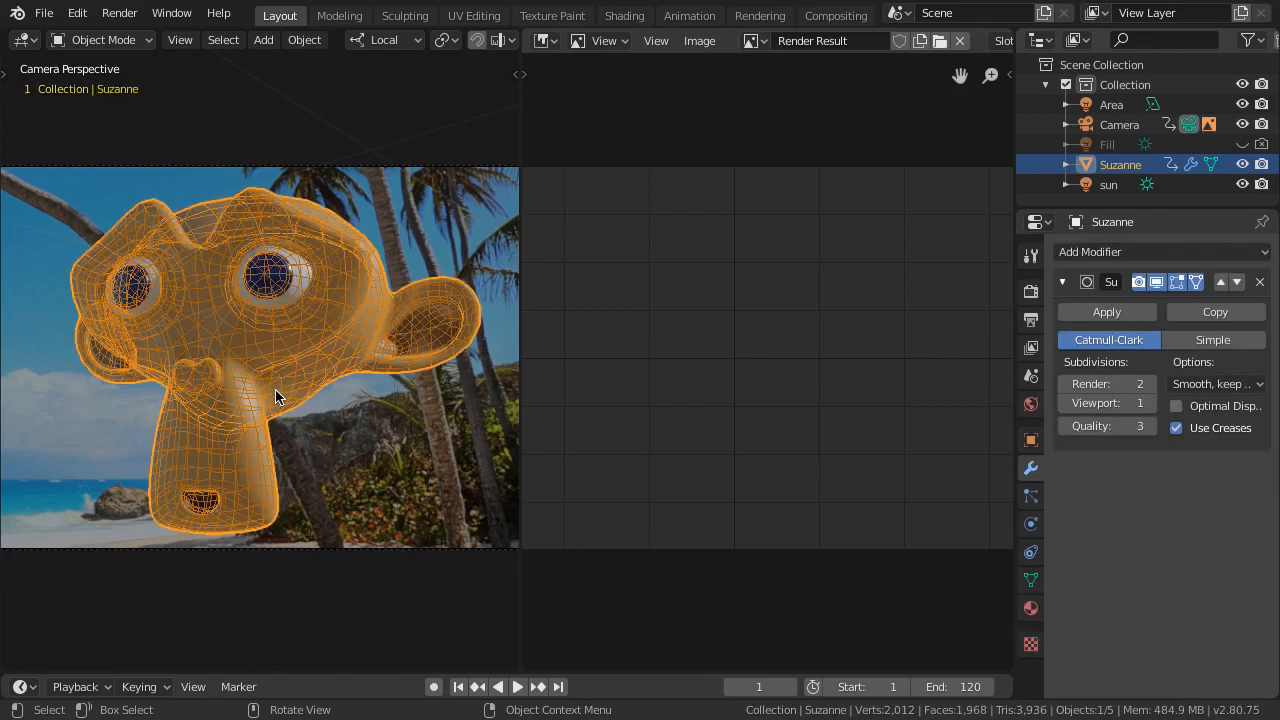
{"action": "key", "text": "Tab"}
{"action": "key", "text": "a"}
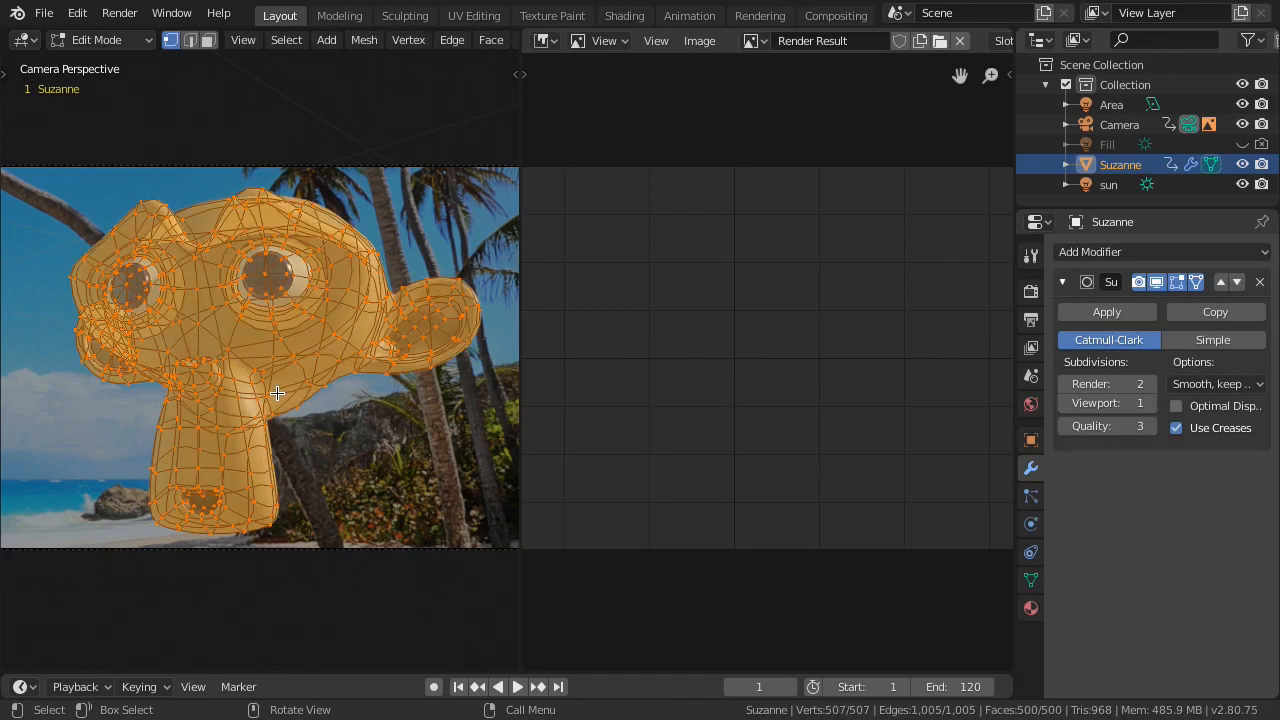
{"action": "left_click", "coordinate": [450, 41]}
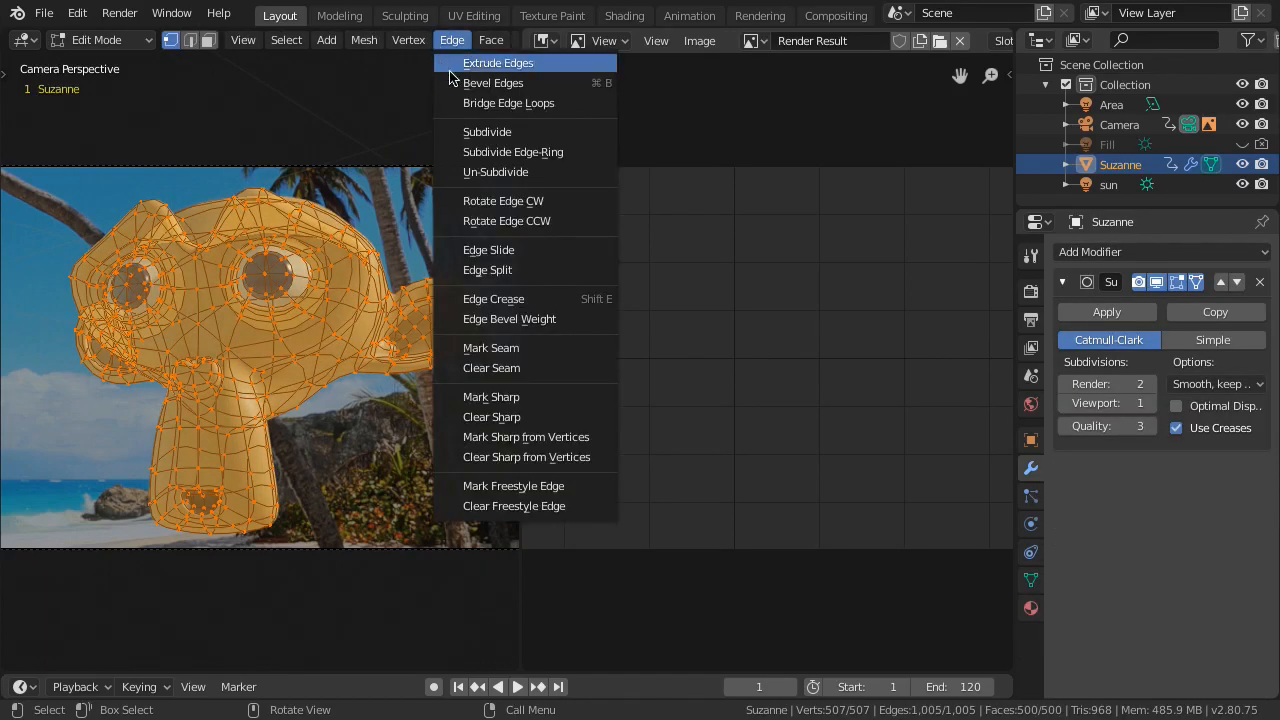
{"action": "left_click", "coordinate": [591, 487]}
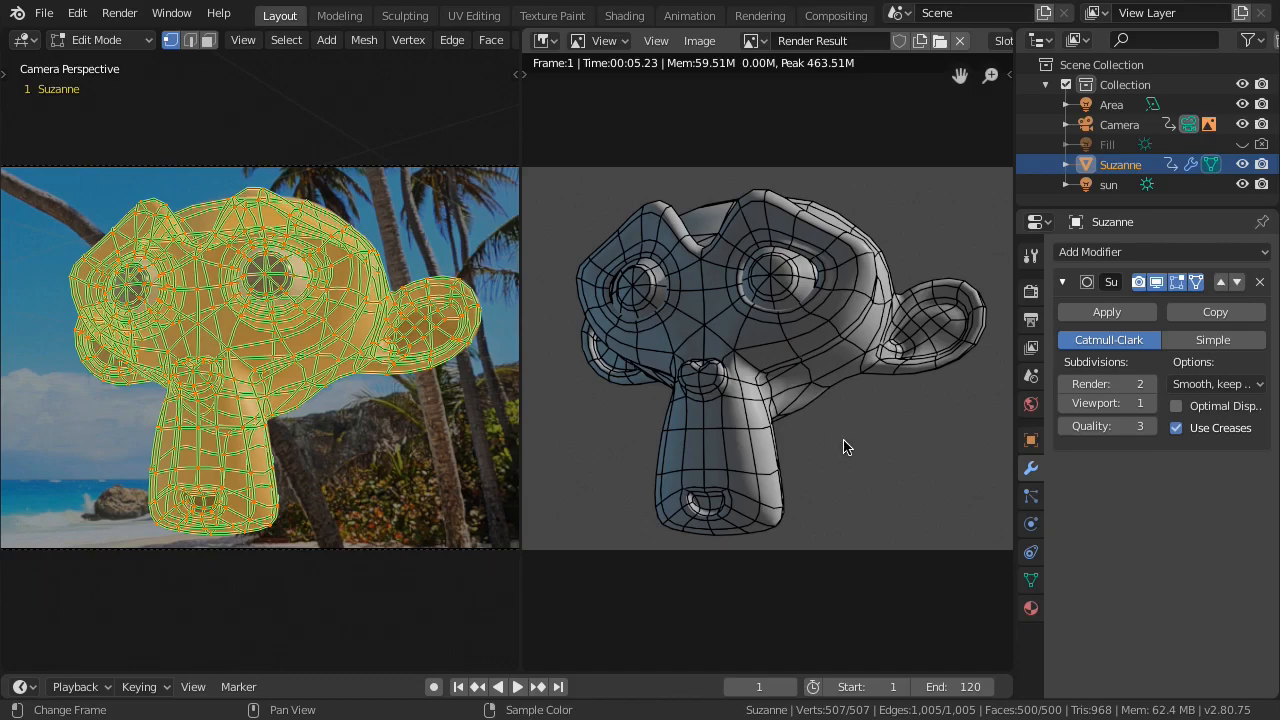
Step: Hide the Image_plane object parented to the camera in the viewport
{"action": "left_click", "coordinate": [1066, 124]}
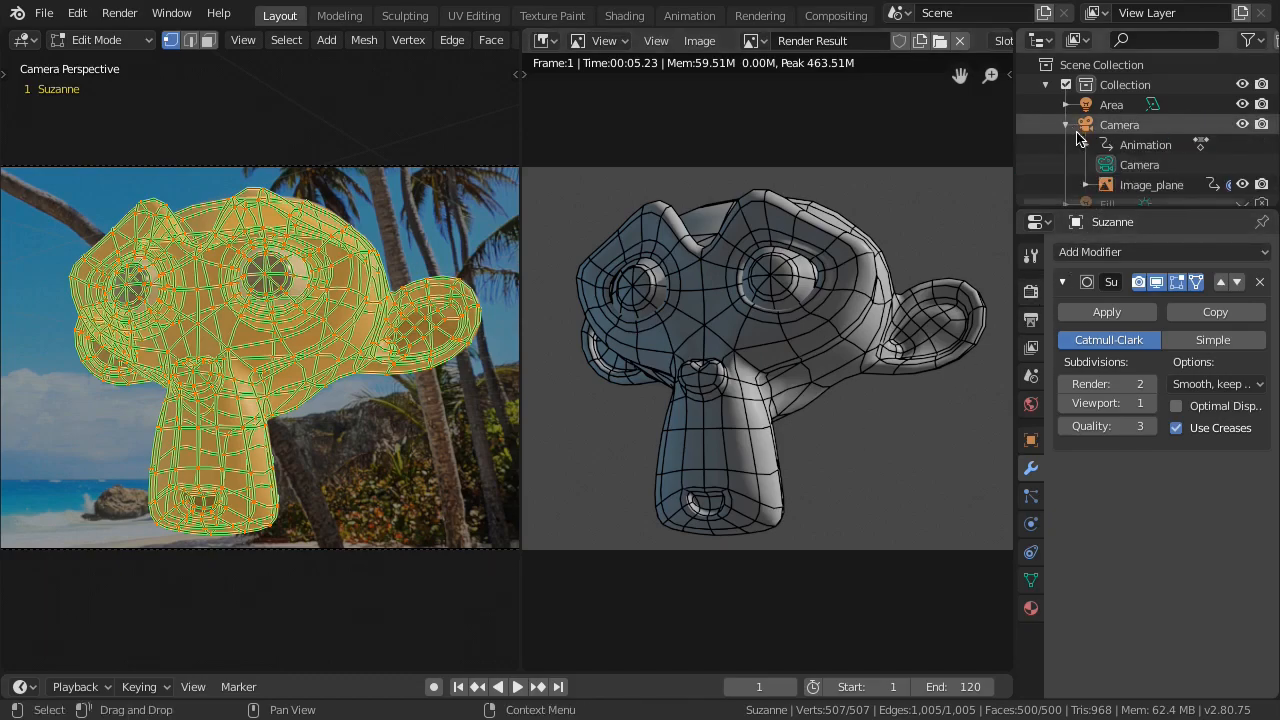
{"action": "left_click", "coordinate": [1240, 185]}
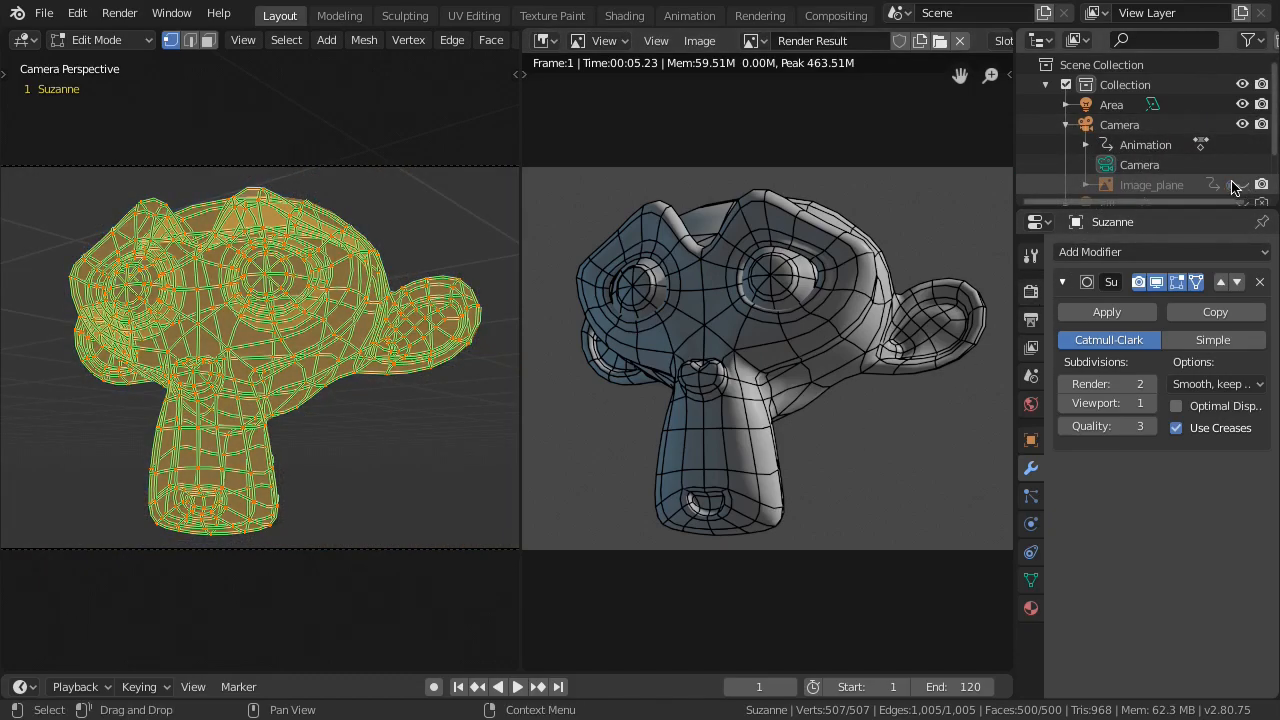
{"action": "left_click", "coordinate": [1066, 124]}
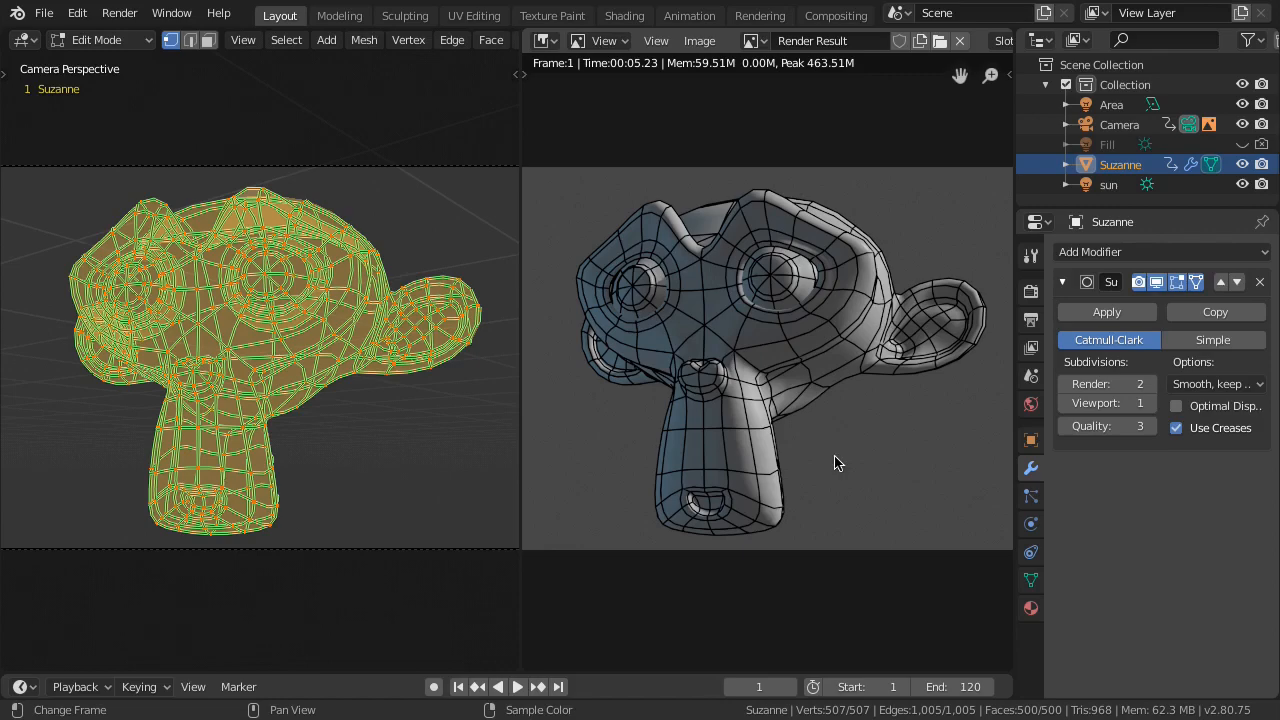
Step: Enable the transparent film background for the Eevee render and render the image
{"action": "left_click", "coordinate": [1031, 291]}
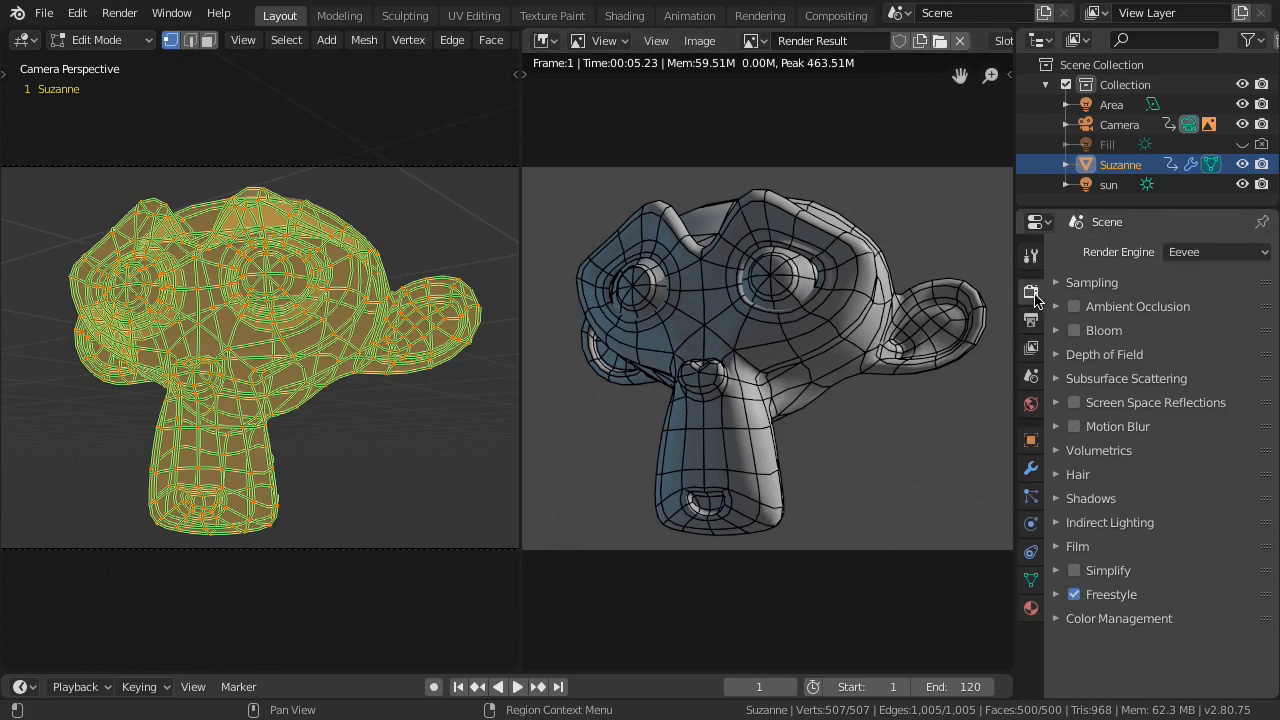
{"action": "left_click", "coordinate": [1113, 550]}
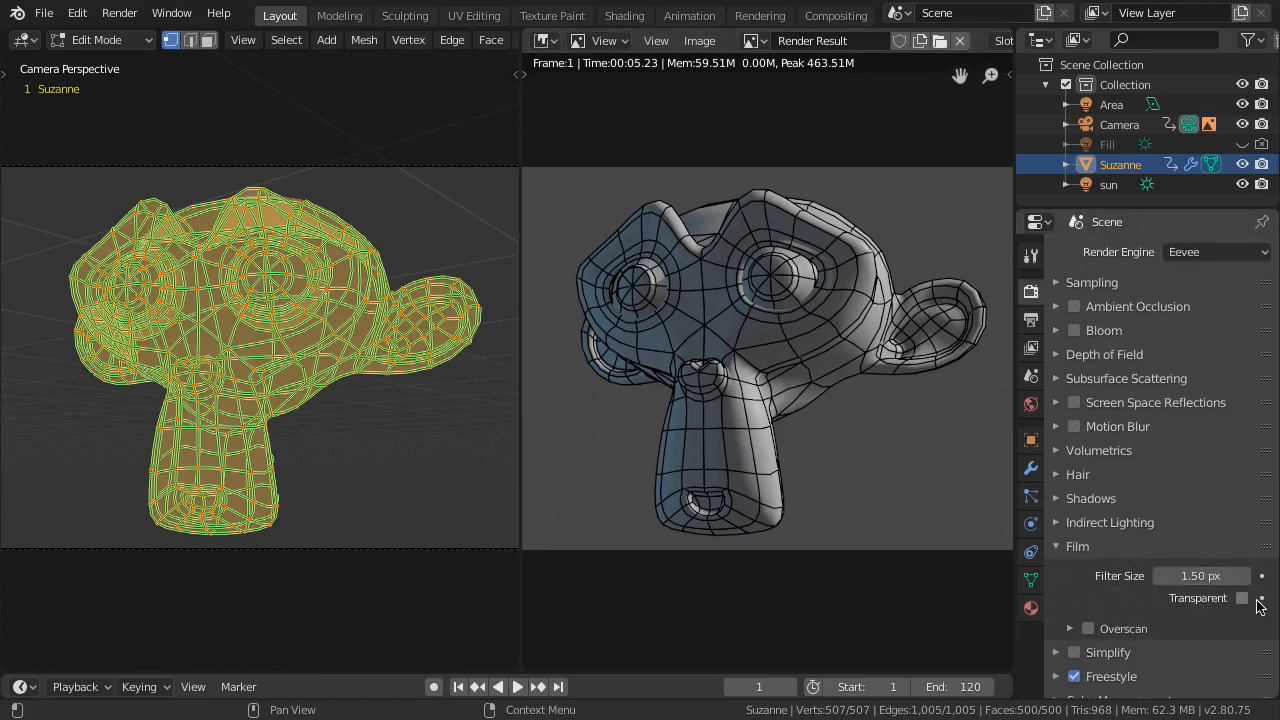
{"action": "key", "text": "F12"}
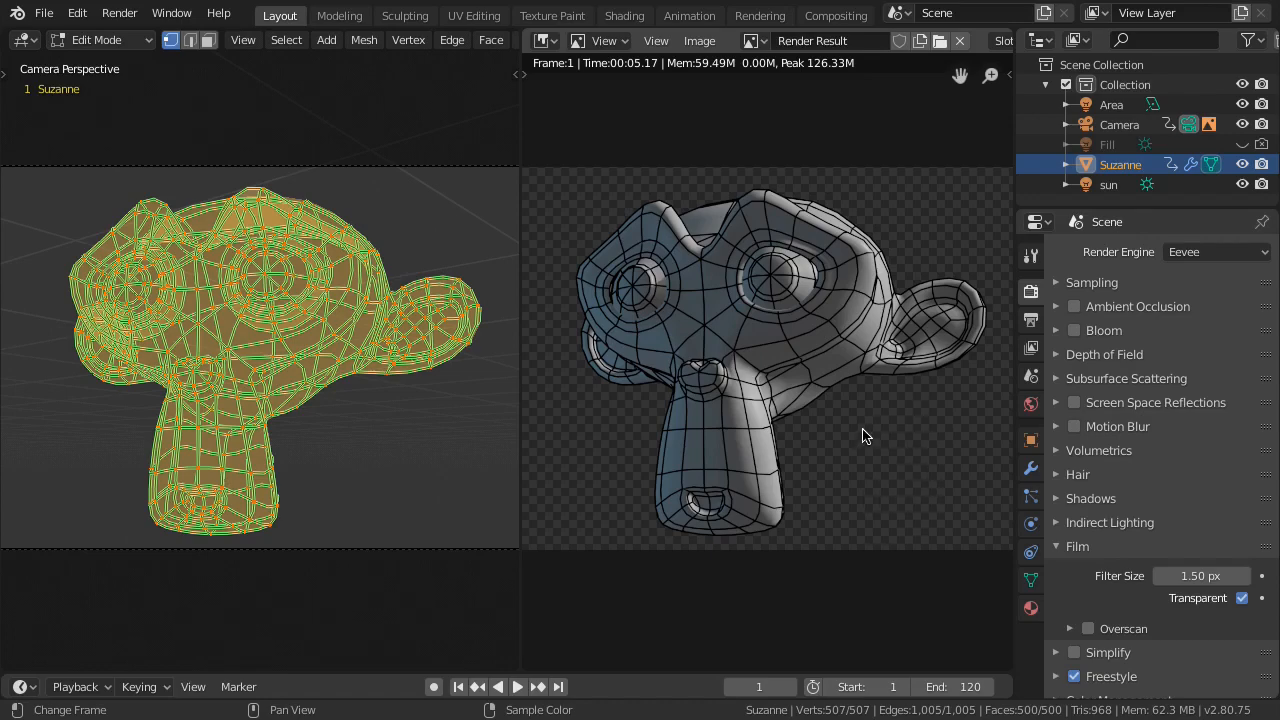
Step: View only the alpha channel of the render result, and return the display to Color and Alpha
{"action": "scroll", "coordinate": [980, 42], "scroll_direction": "down", "scroll_amount": 5}
{"action": "left_click", "coordinate": [994, 41]}
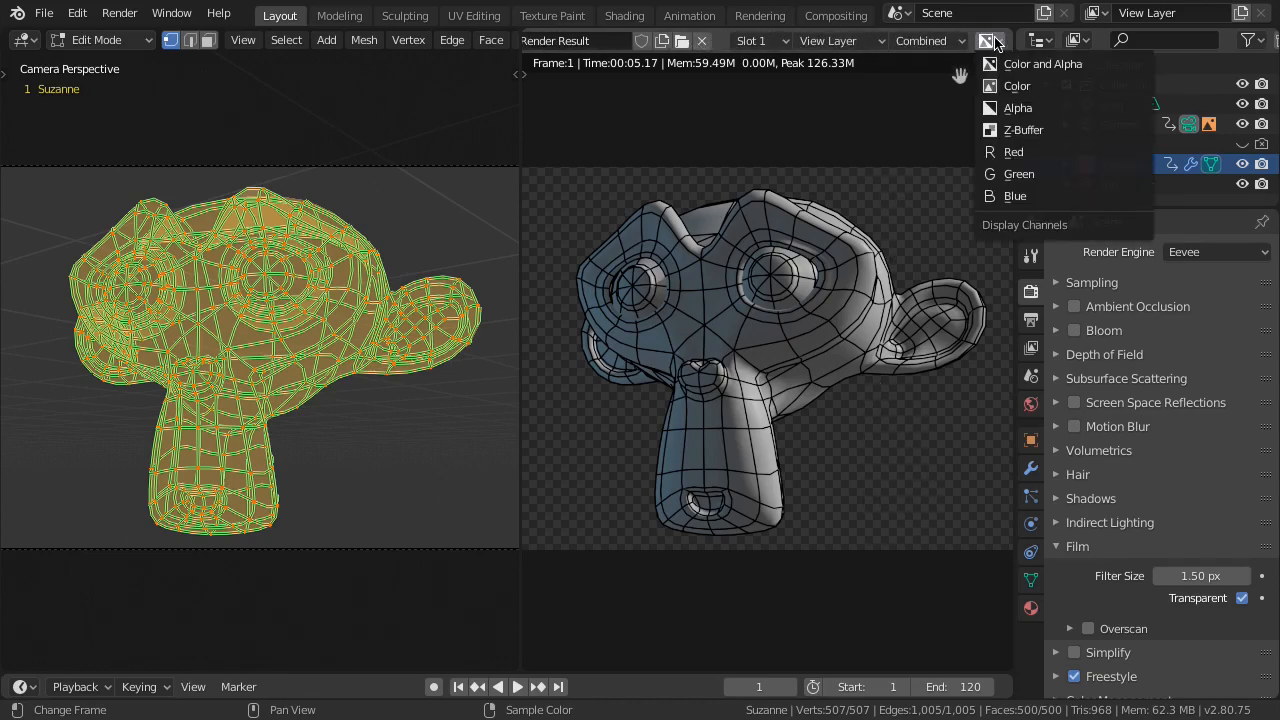
{"action": "left_click", "coordinate": [1062, 109]}
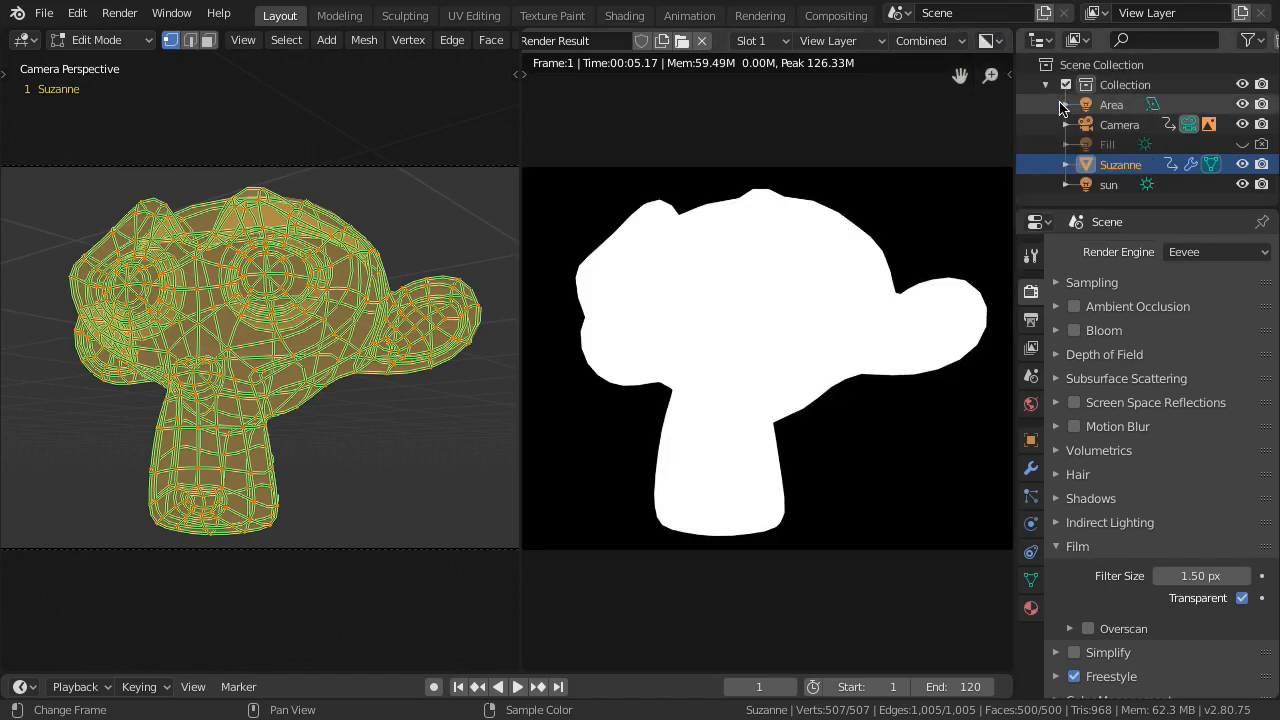
{"action": "left_click", "coordinate": [994, 41]}
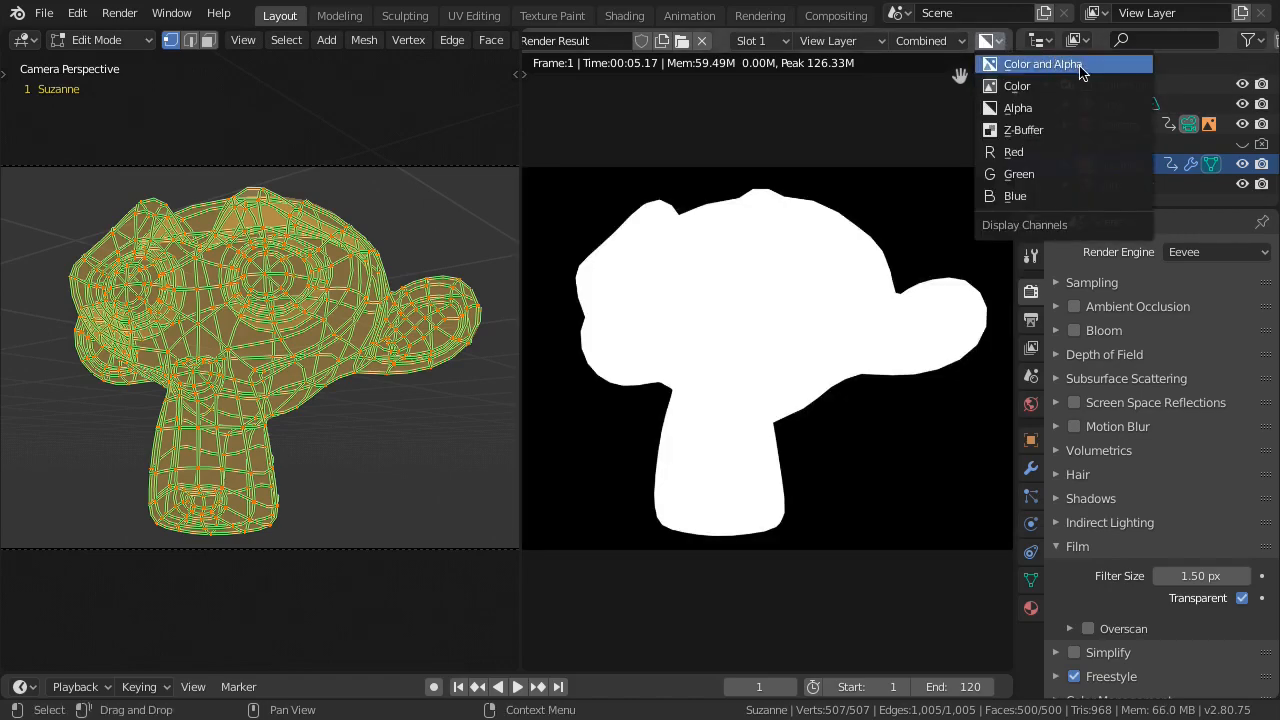
{"action": "left_click", "coordinate": [1080, 66]}
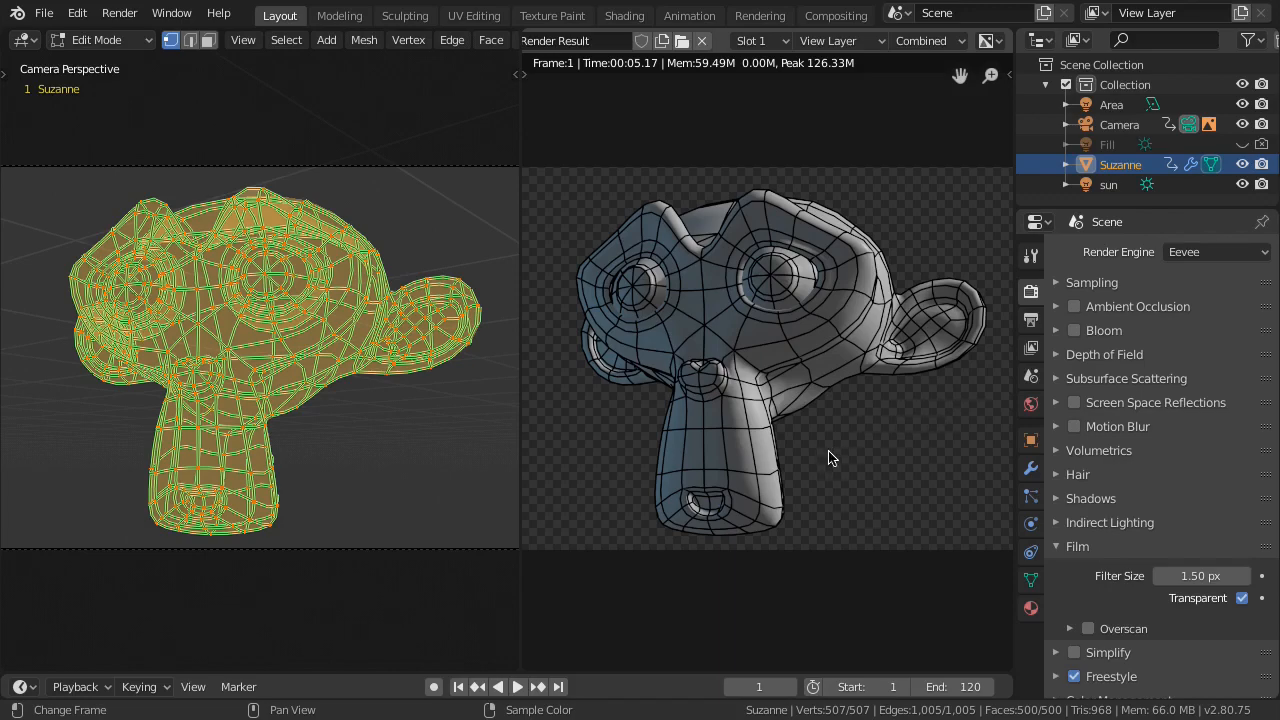
Step: Create a new material on Suzanne and set its surface shader to Transparent BSDF
{"action": "left_click", "coordinate": [1031, 608]}
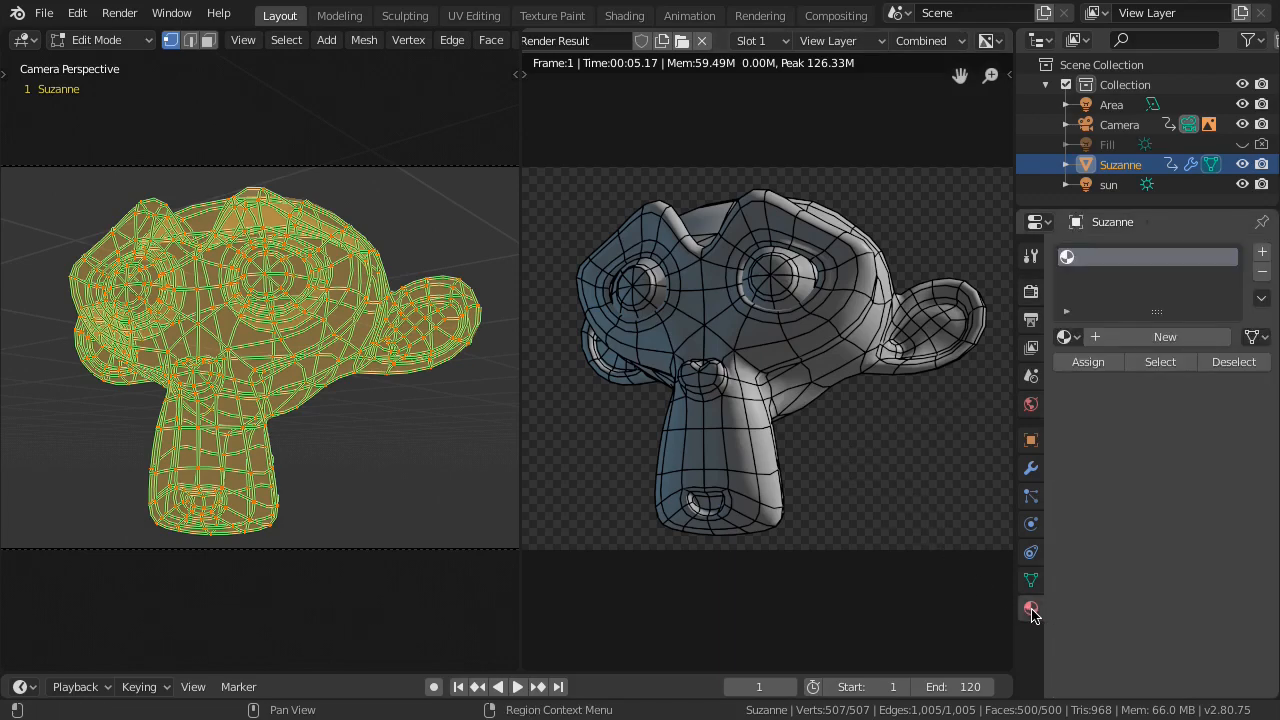
{"action": "left_click", "coordinate": [1203, 342]}
{"action": "left_click", "coordinate": [1215, 482]}
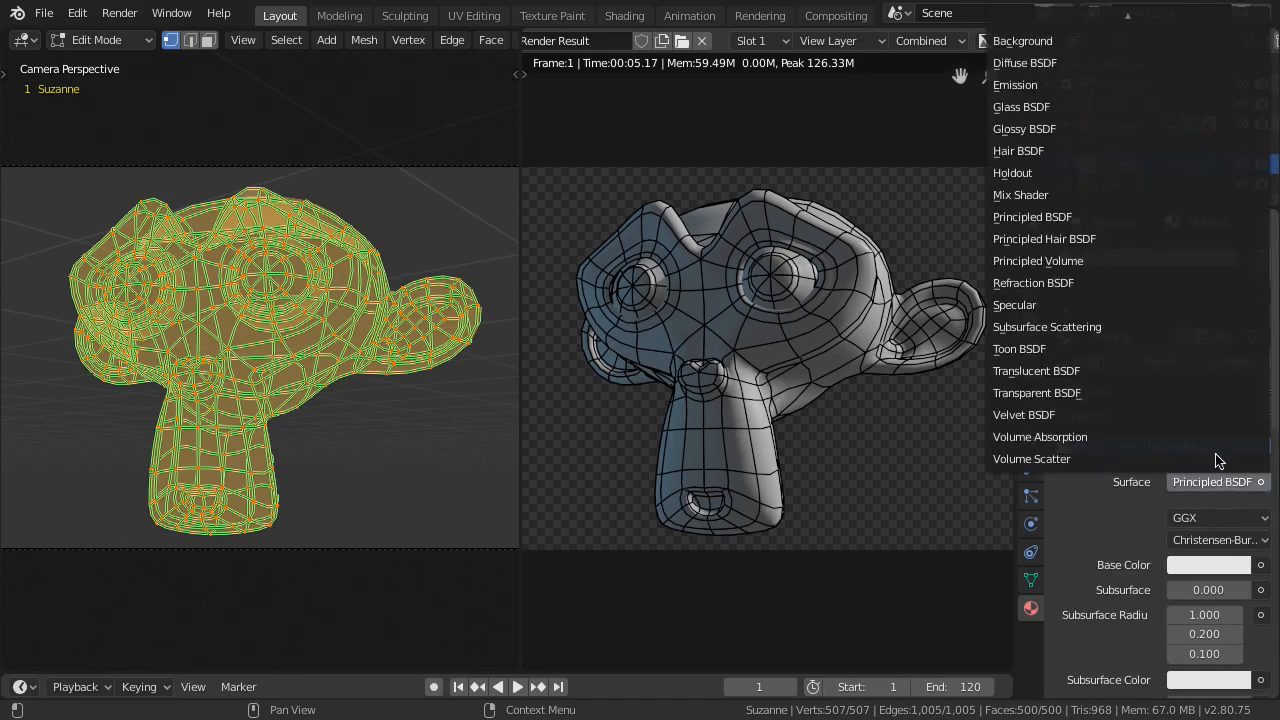
{"action": "left_click", "coordinate": [1110, 396]}
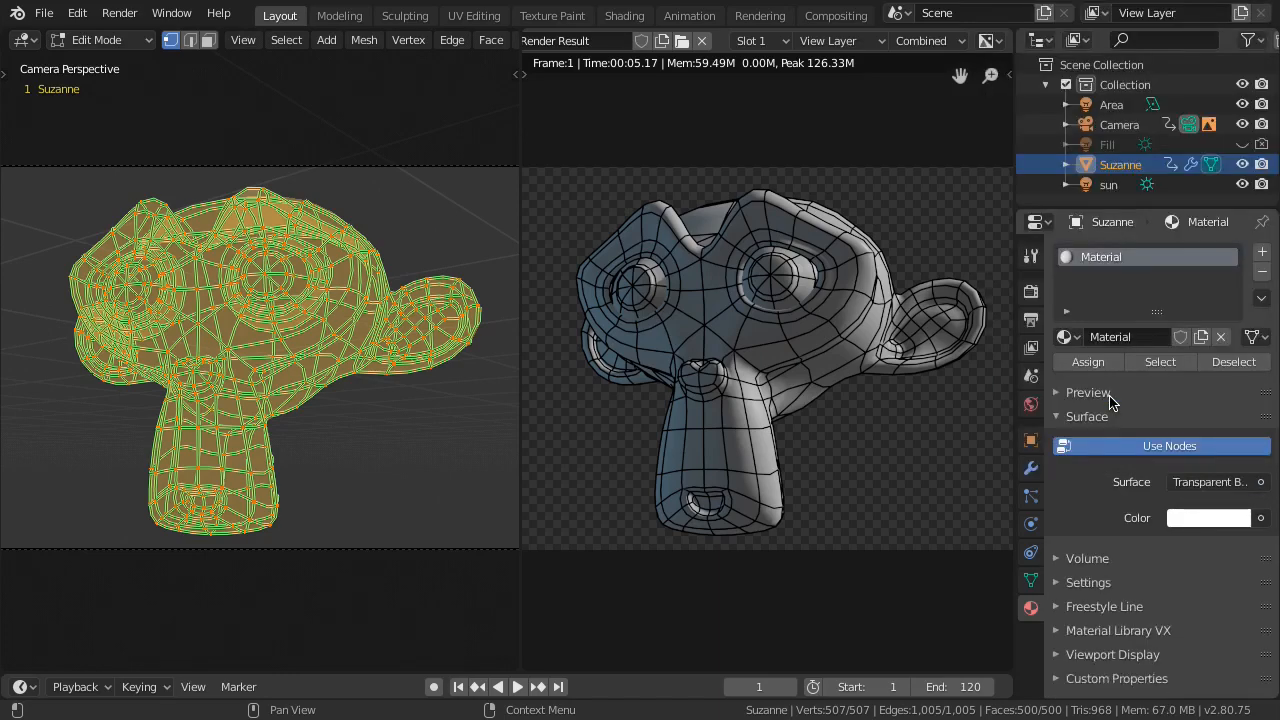
Step: Set the material's blend mode to Alpha Blend and its shadow mode to None, and render the image
{"action": "left_click", "coordinate": [1119, 577]}
{"action": "left_click", "coordinate": [1223, 623]}
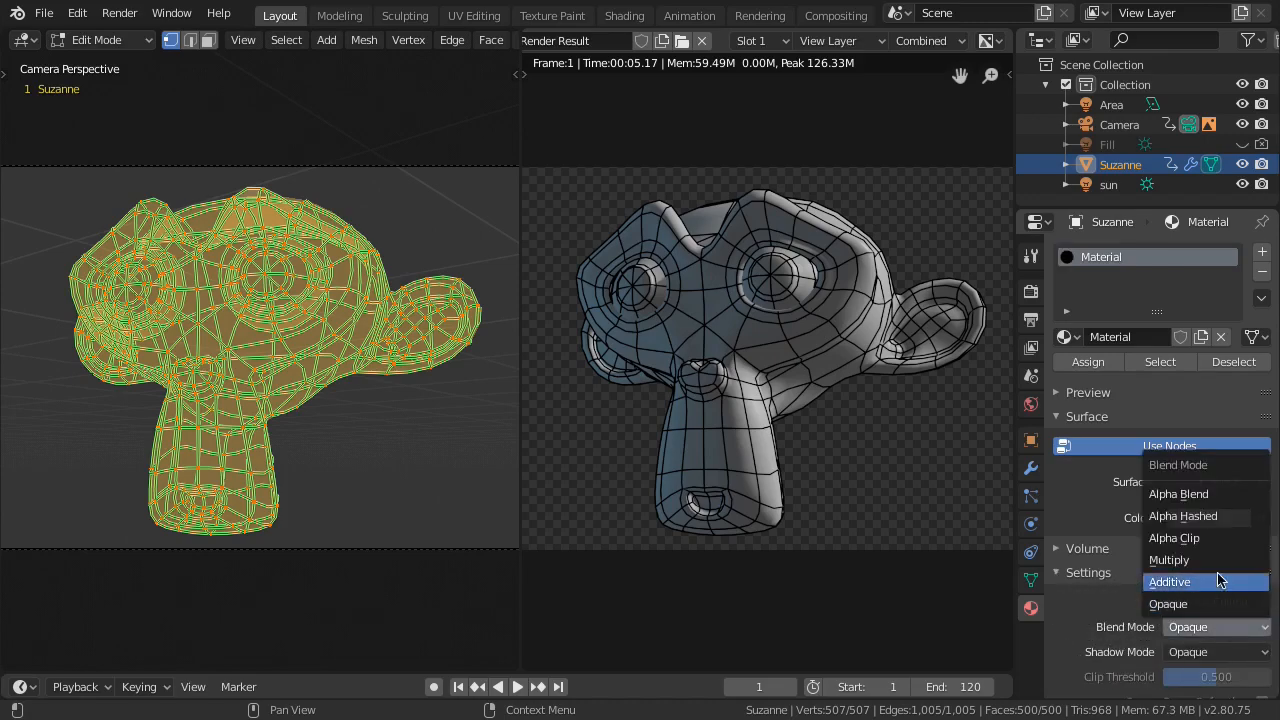
{"action": "left_click", "coordinate": [1228, 494]}
{"action": "left_click", "coordinate": [1231, 654]}
{"action": "left_click", "coordinate": [1220, 630]}
{"action": "key", "text": "F12"}
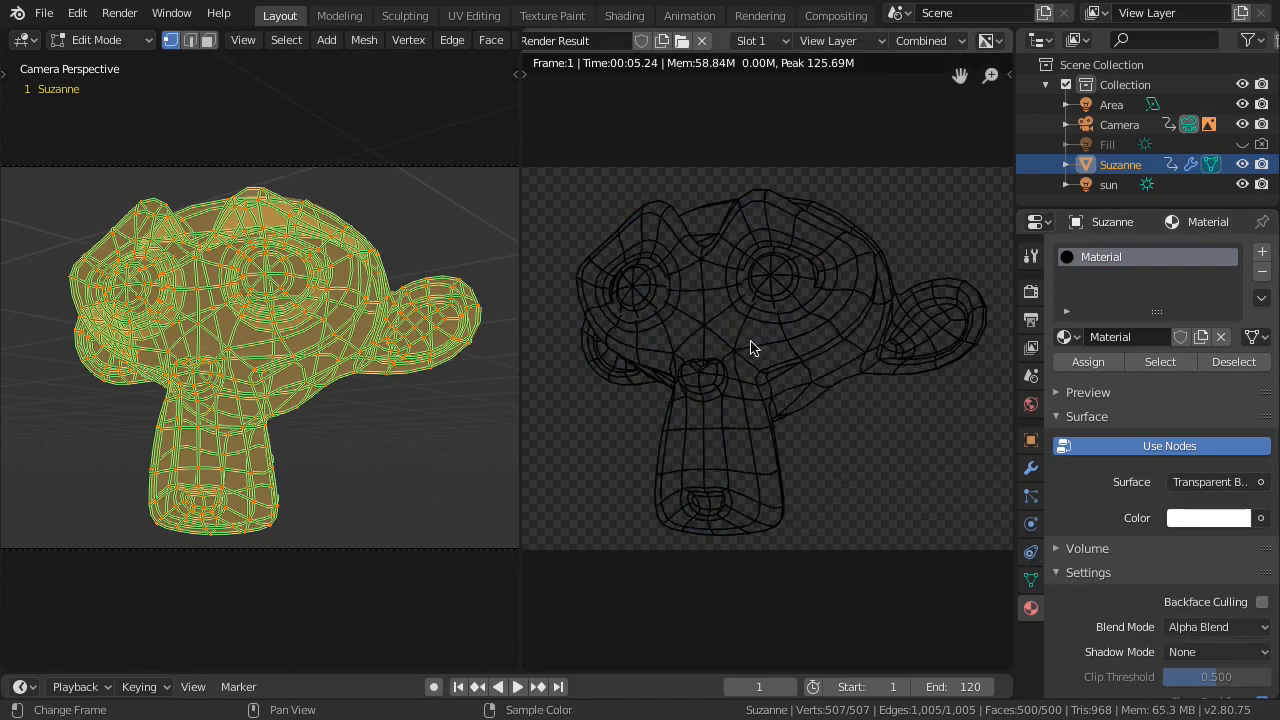
Step: Inspect the wireframe-only render's alpha channel, and switch back to Color and Alpha
{"action": "left_click", "coordinate": [992, 41]}
{"action": "left_click", "coordinate": [1063, 110]}
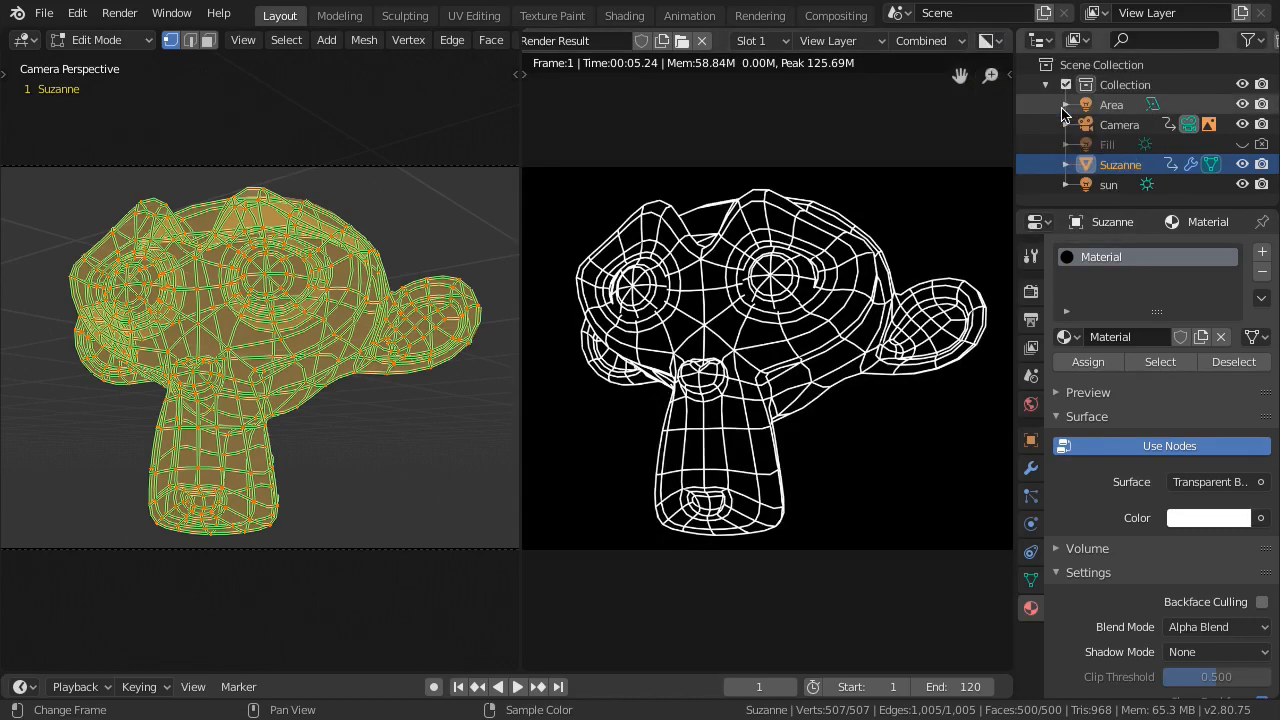
{"action": "left_click", "coordinate": [992, 41]}
{"action": "left_click", "coordinate": [1079, 66]}
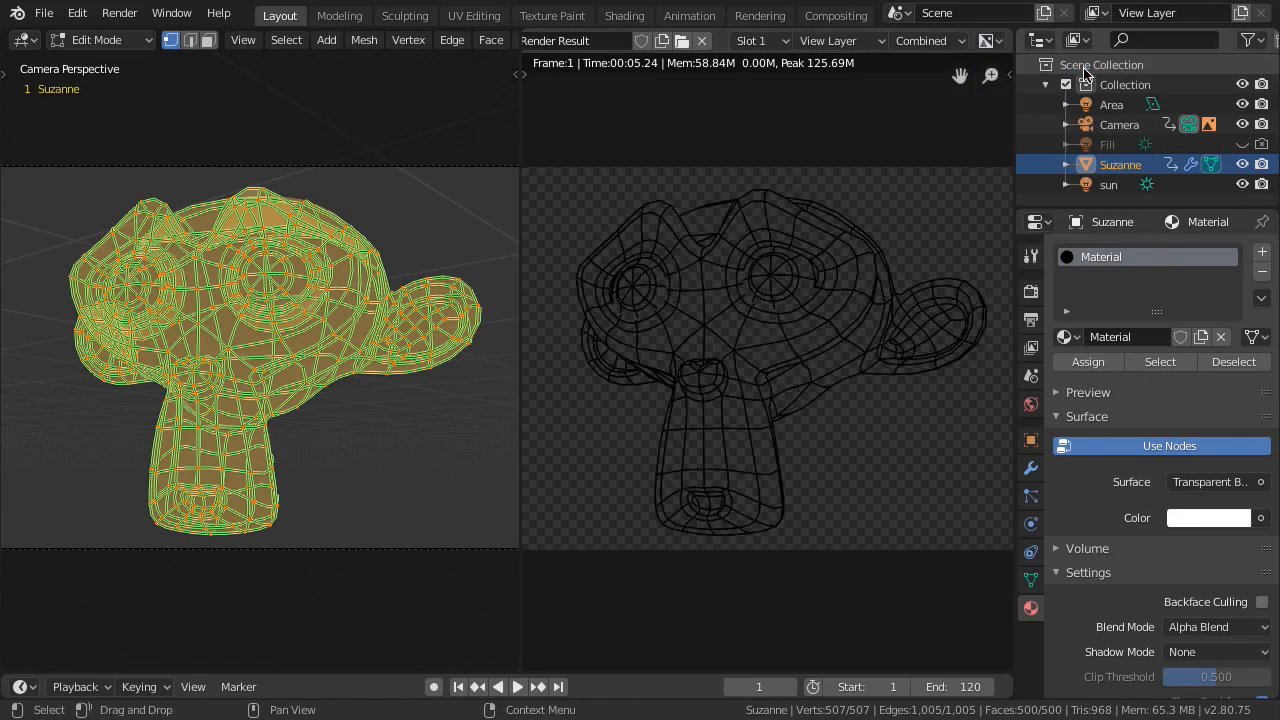
Step: Switch the 3D viewport to the Compositor and shift the Render Layers node slightly to make room
{"action": "left_click", "coordinate": [22, 40]}
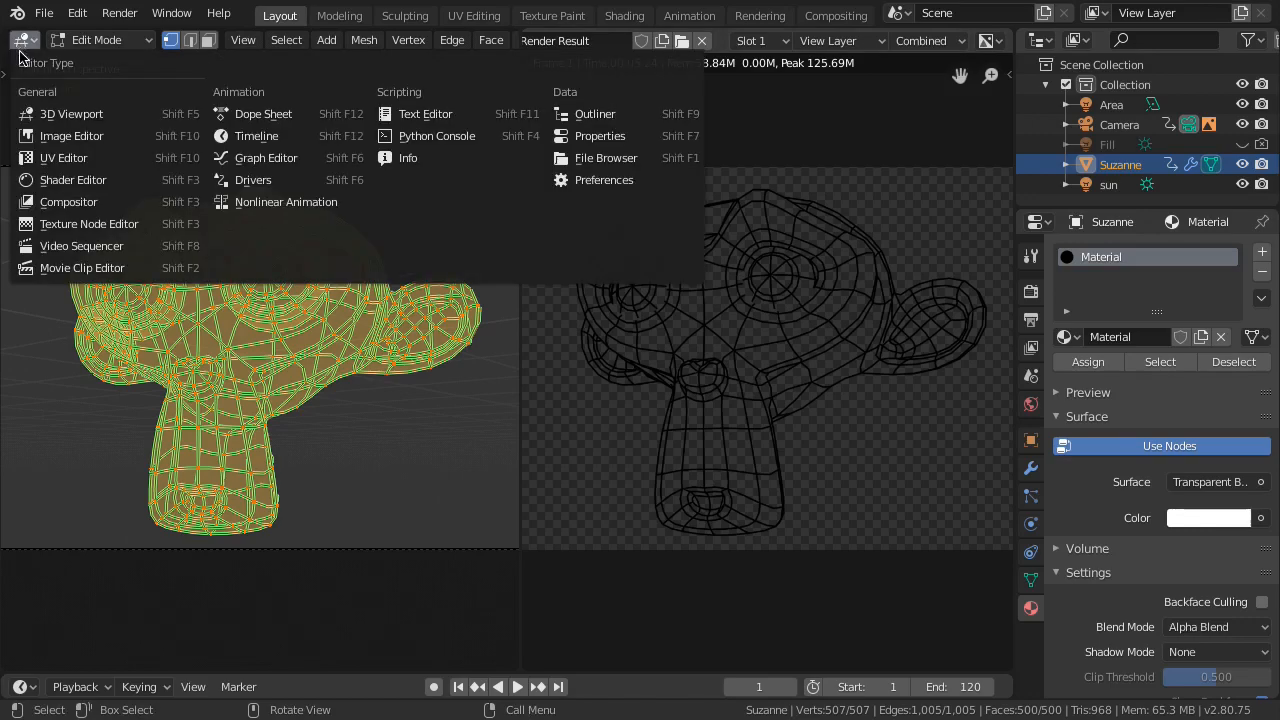
{"action": "left_click", "coordinate": [125, 206]}
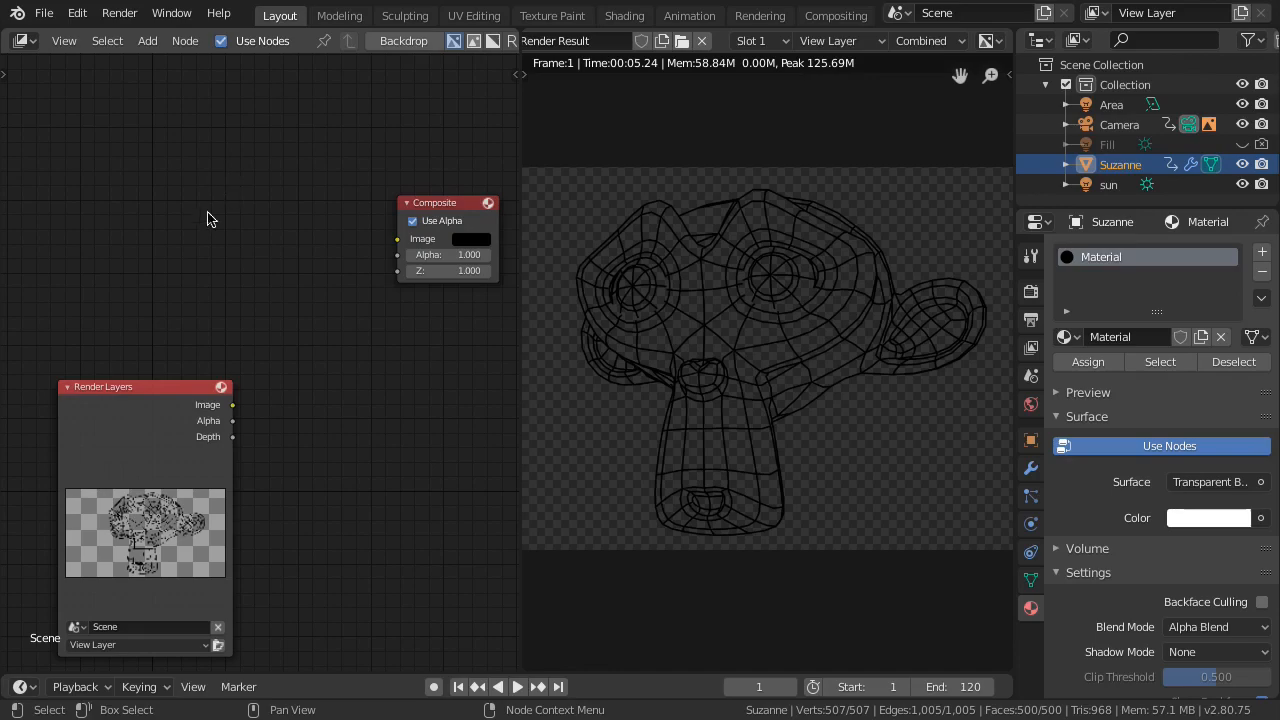
{"action": "mouse_move", "coordinate": [150, 388]}
{"action": "left_mouse_down"}
{"action": "mouse_move", "coordinate": [170, 378]}
{"action": "mouse_move", "coordinate": [145, 391]}
{"action": "left_mouse_up"}
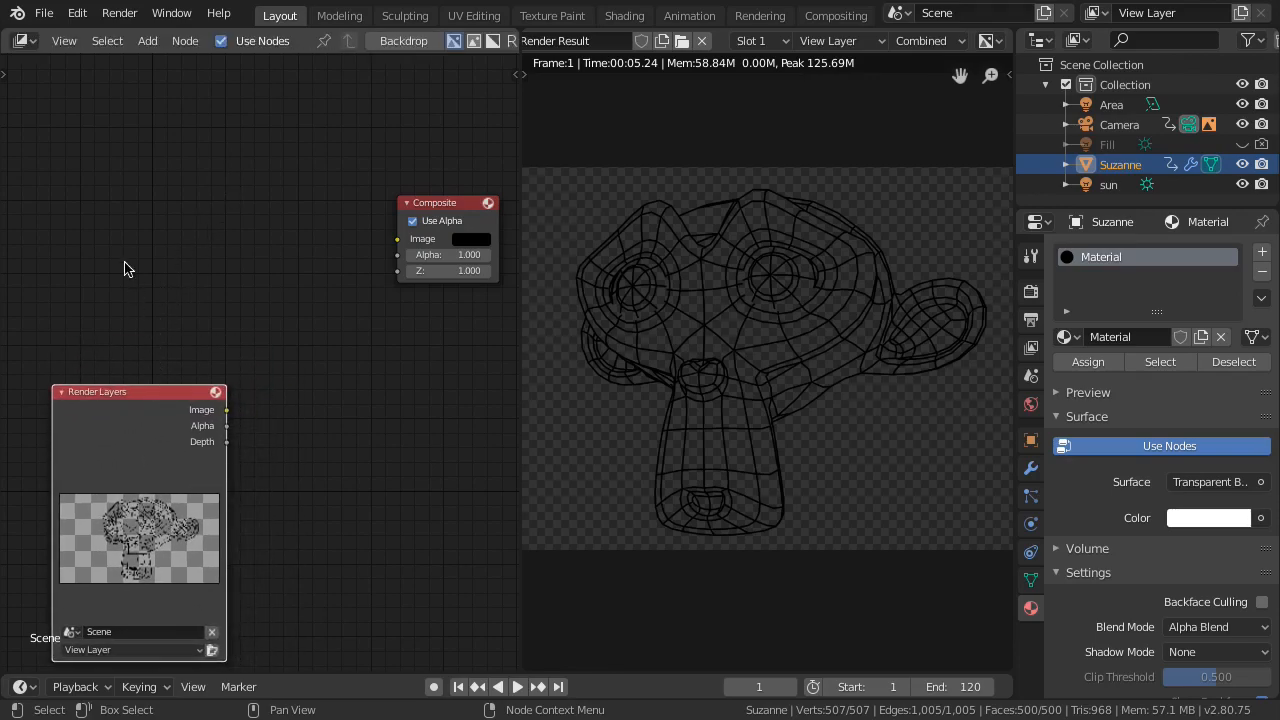
Step: Add a Movie Clip input node above the Render Layers node and assign the existing Suzanne beach clip to it
{"action": "key", "text": "shift+a"}
{"action": "mouse_move", "coordinate": [92, 81]}
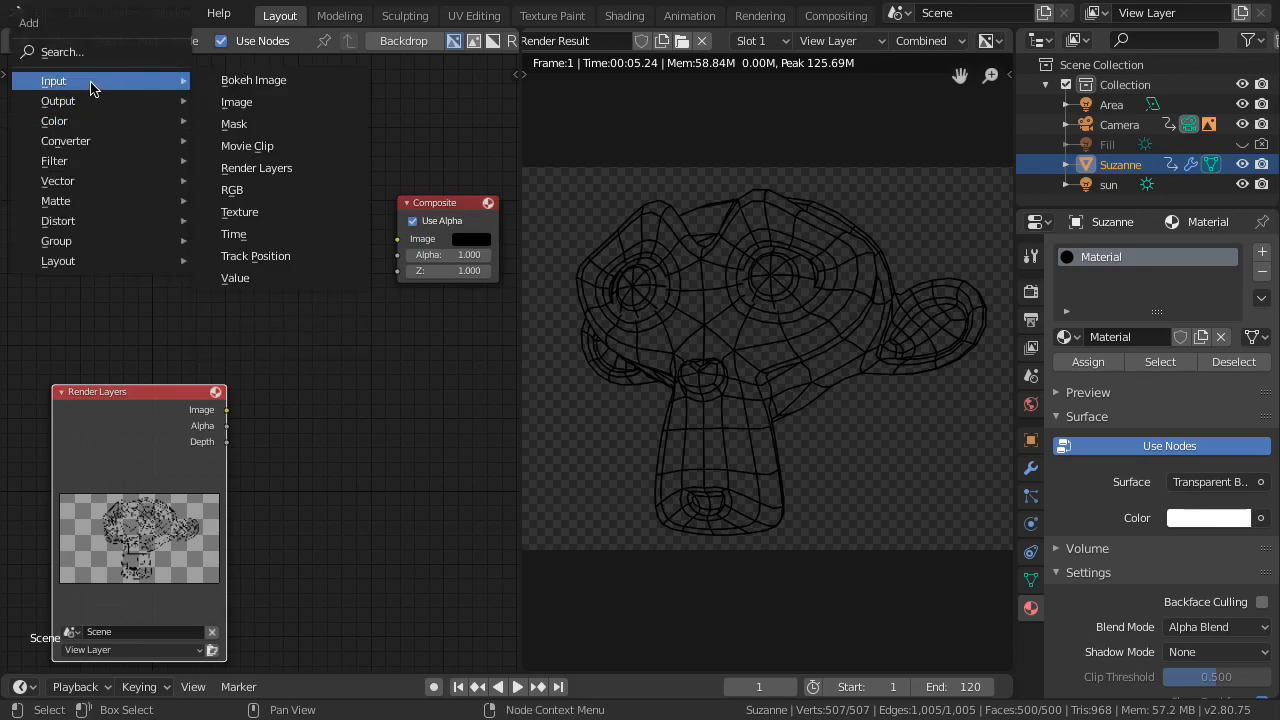
{"action": "left_click", "coordinate": [247, 146]}
{"action": "left_click", "coordinate": [30, 126]}
{"action": "left_click", "coordinate": [50, 343]}
{"action": "left_click", "coordinate": [70, 367]}
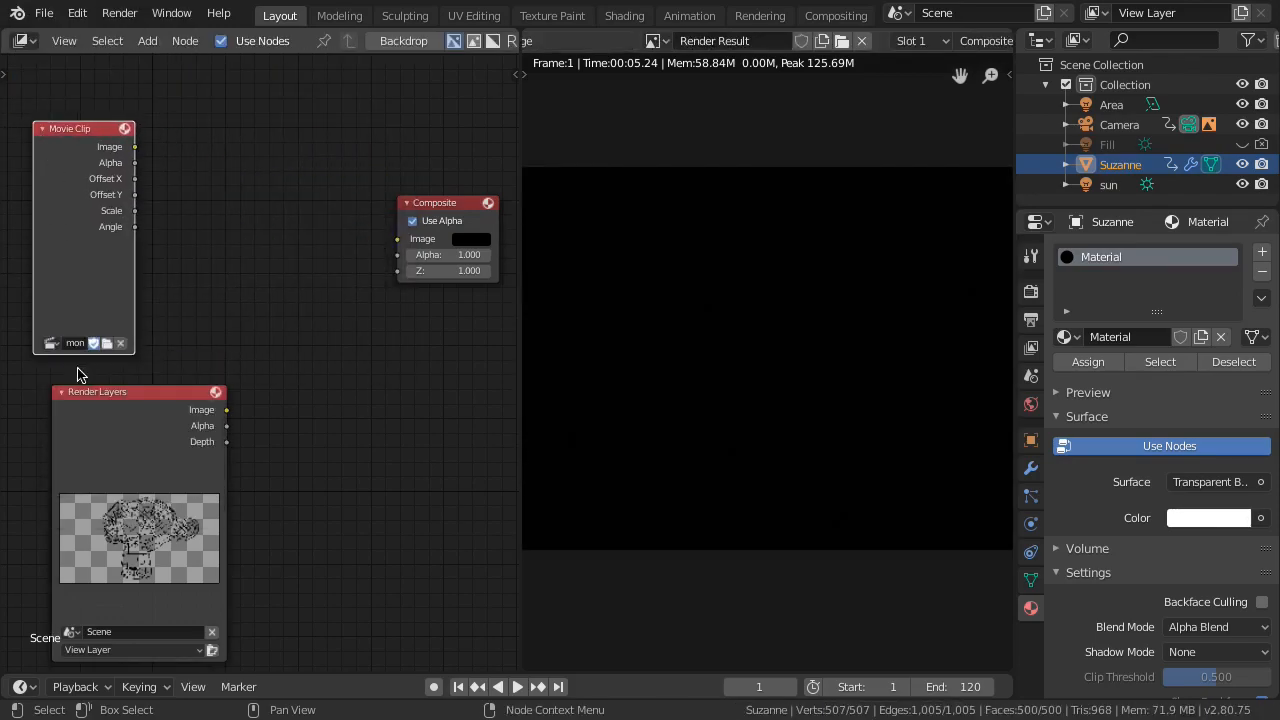
Step: Add a color Mix node and place it between the input nodes and the Composite node
{"action": "key", "text": "shift+a"}
{"action": "mouse_move", "coordinate": [210, 118]}
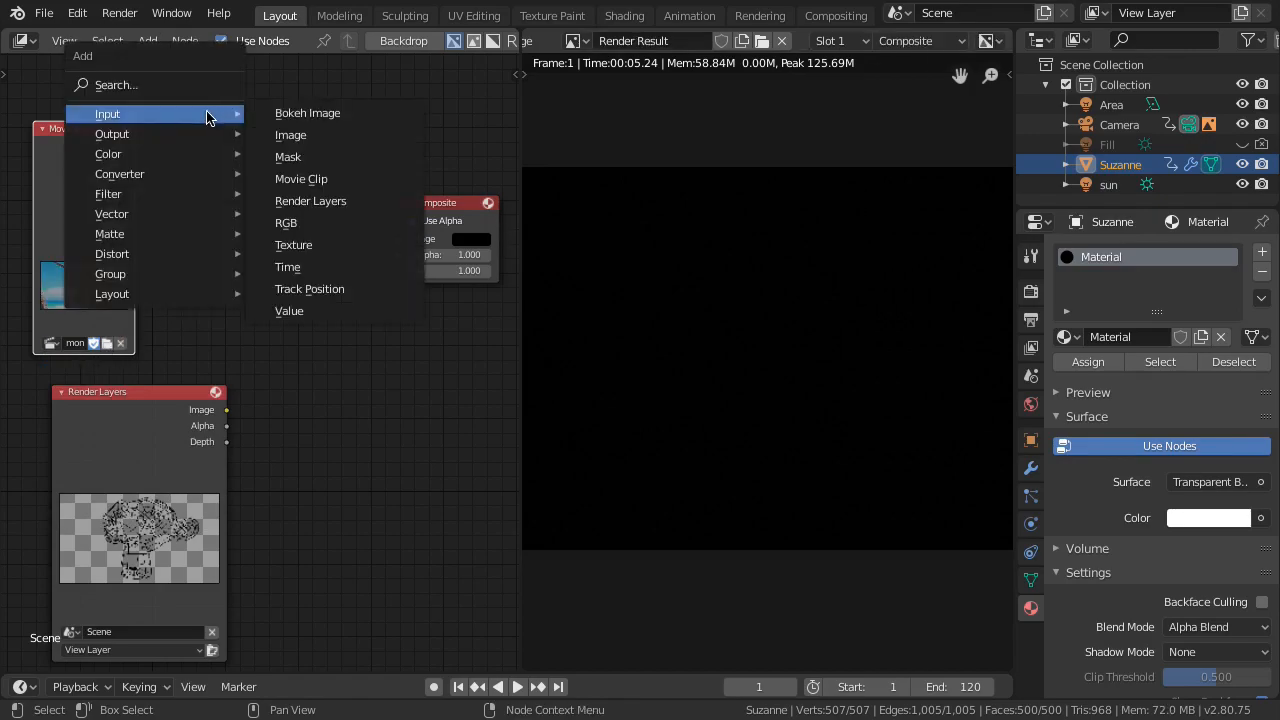
{"action": "mouse_move", "coordinate": [195, 156]}
{"action": "left_click", "coordinate": [309, 331]}
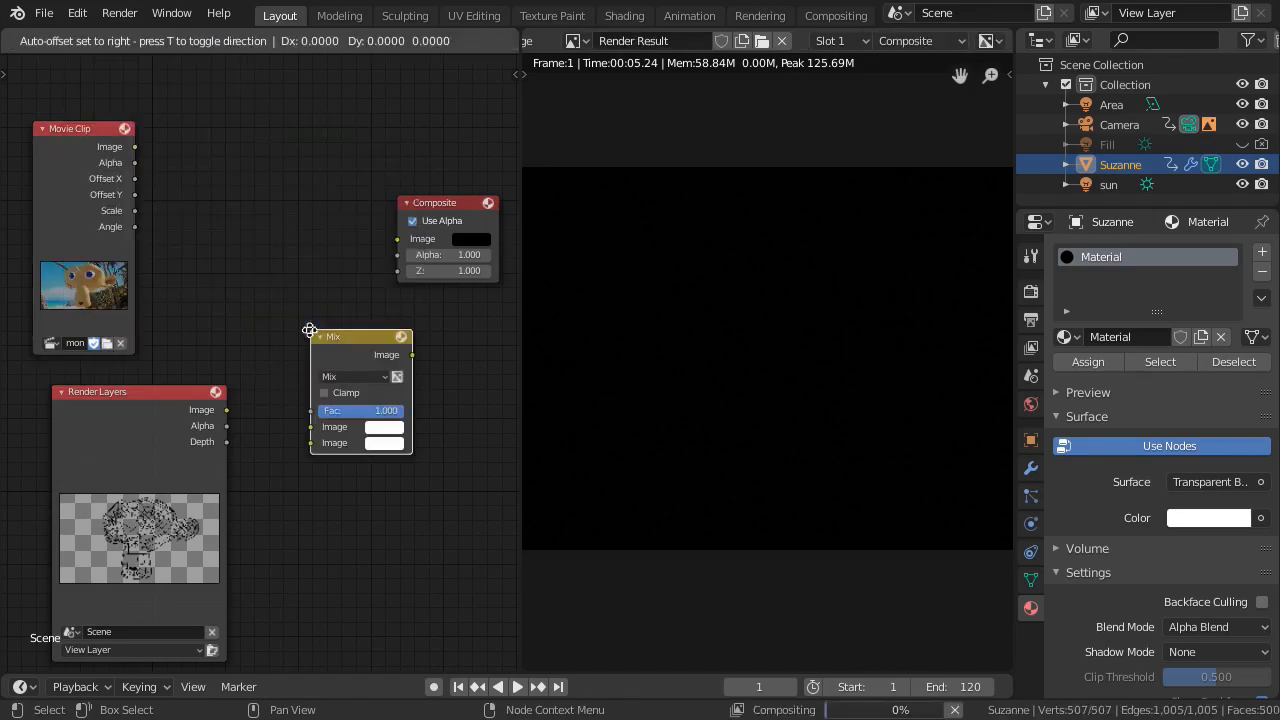
{"action": "left_click", "coordinate": [256, 261]}
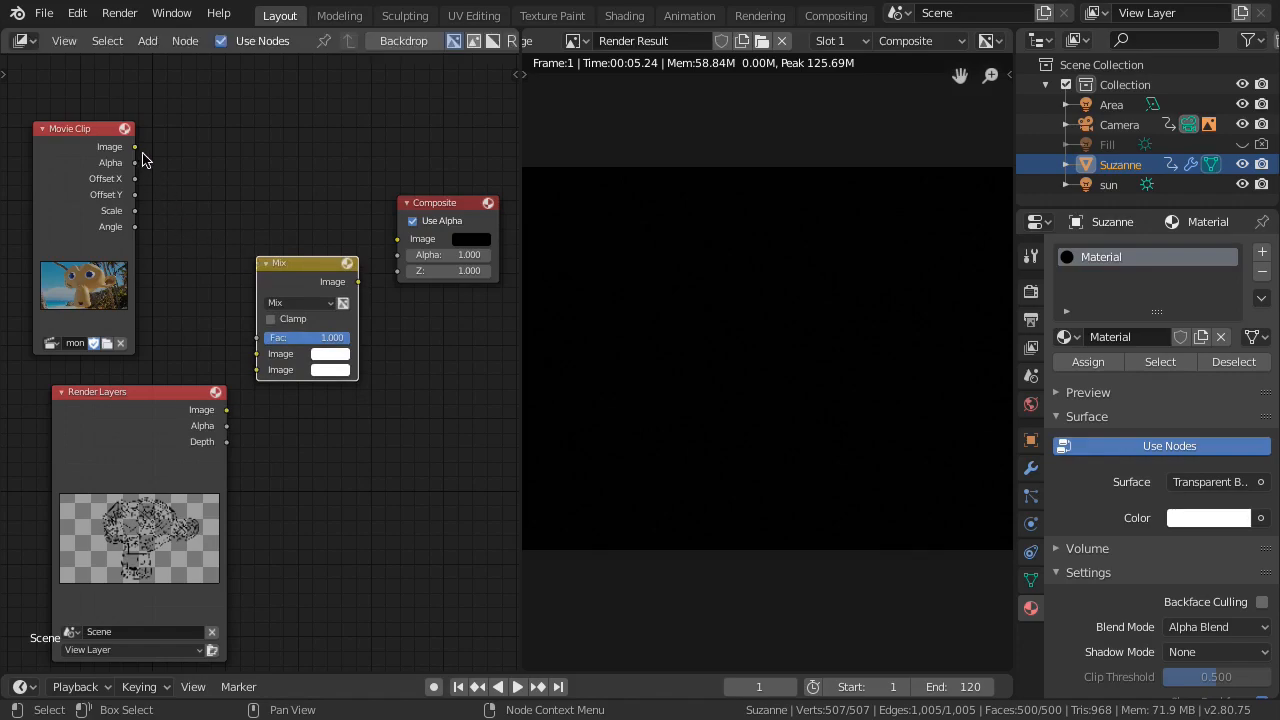
Step: Wire the Mix node: clip image to first Image, Render Layers image to second Image, its Alpha to Fac, and Mix output to Composite's Image
{"action": "left_click_drag", "start_coordinate": [135, 146], "coordinate": [266, 357]}
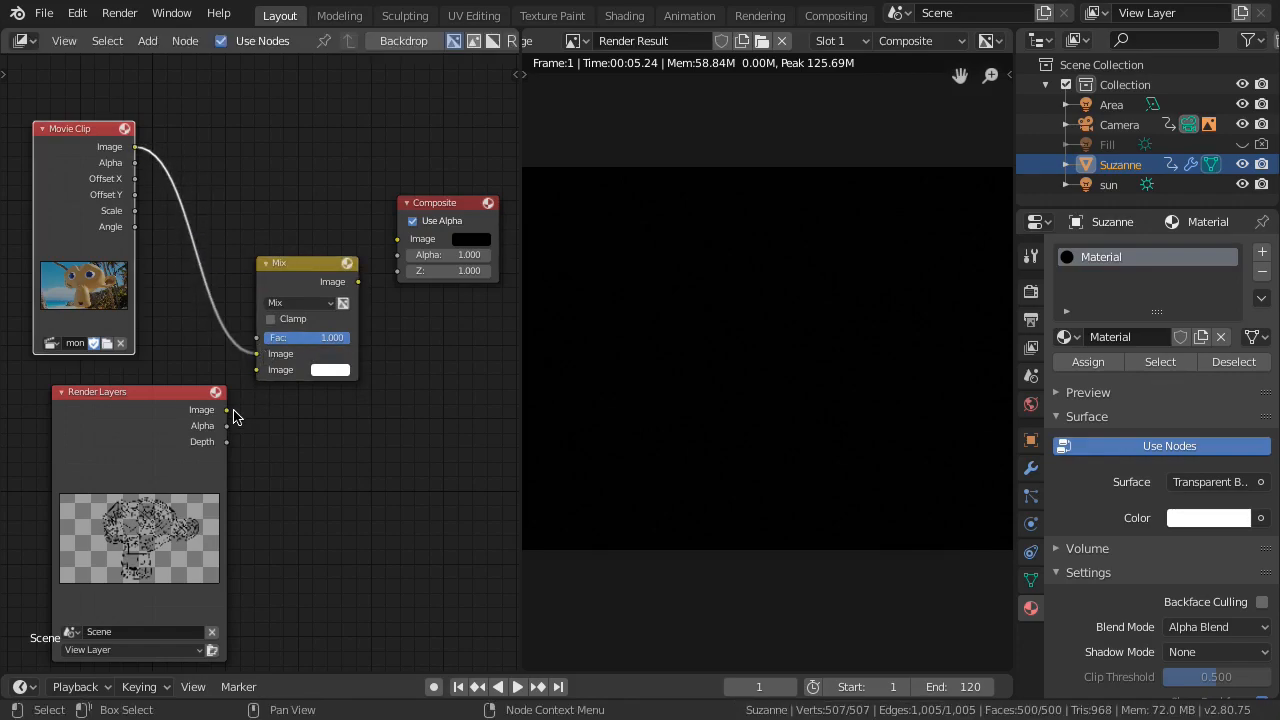
{"action": "left_click_drag", "start_coordinate": [226, 410], "coordinate": [265, 376]}
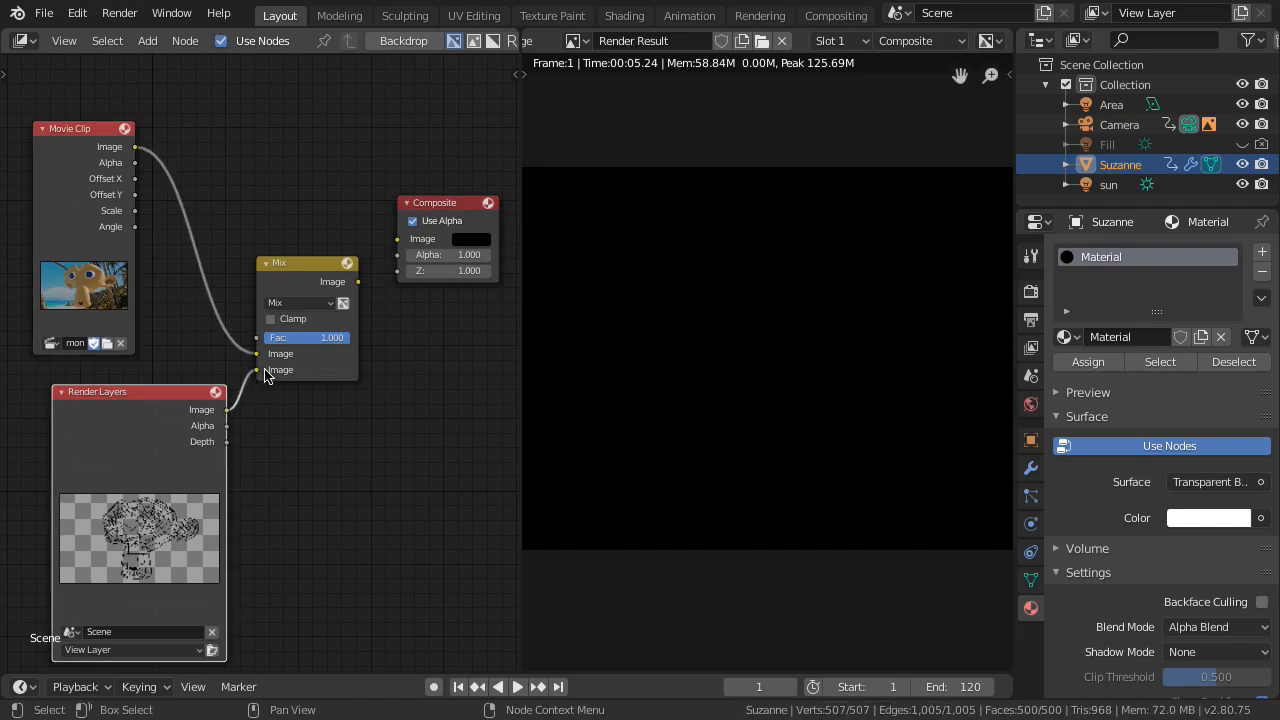
{"action": "left_click_drag", "start_coordinate": [223, 426], "coordinate": [266, 343]}
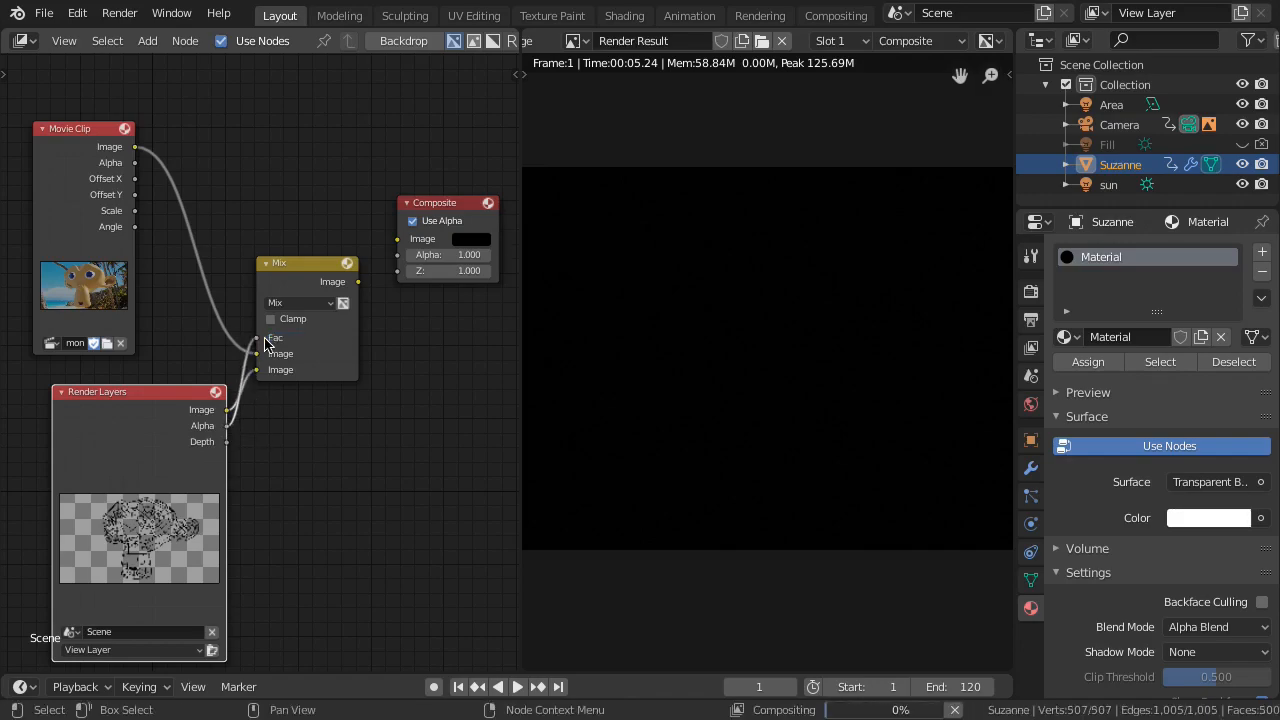
{"action": "left_click_drag", "start_coordinate": [360, 286], "coordinate": [416, 248]}
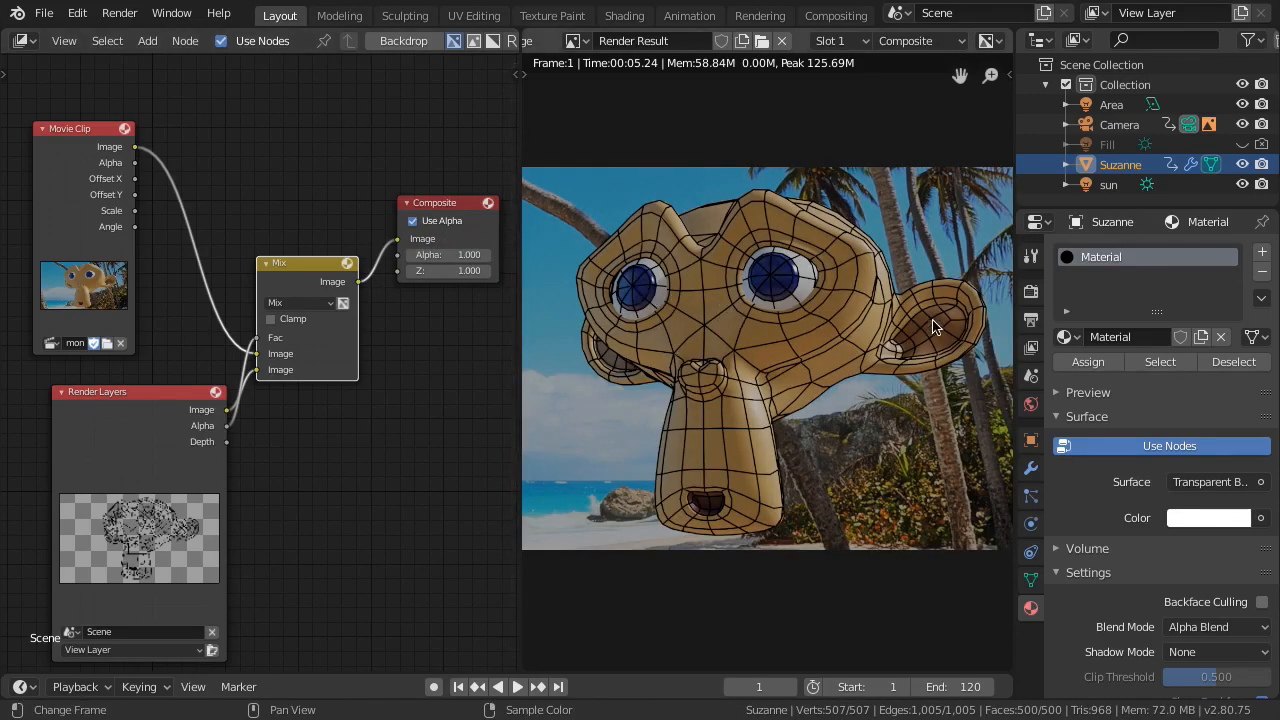
Step: Check in the output's post-processing settings that Compositing is enabled, and render the animation
{"action": "left_click", "coordinate": [1031, 319]}
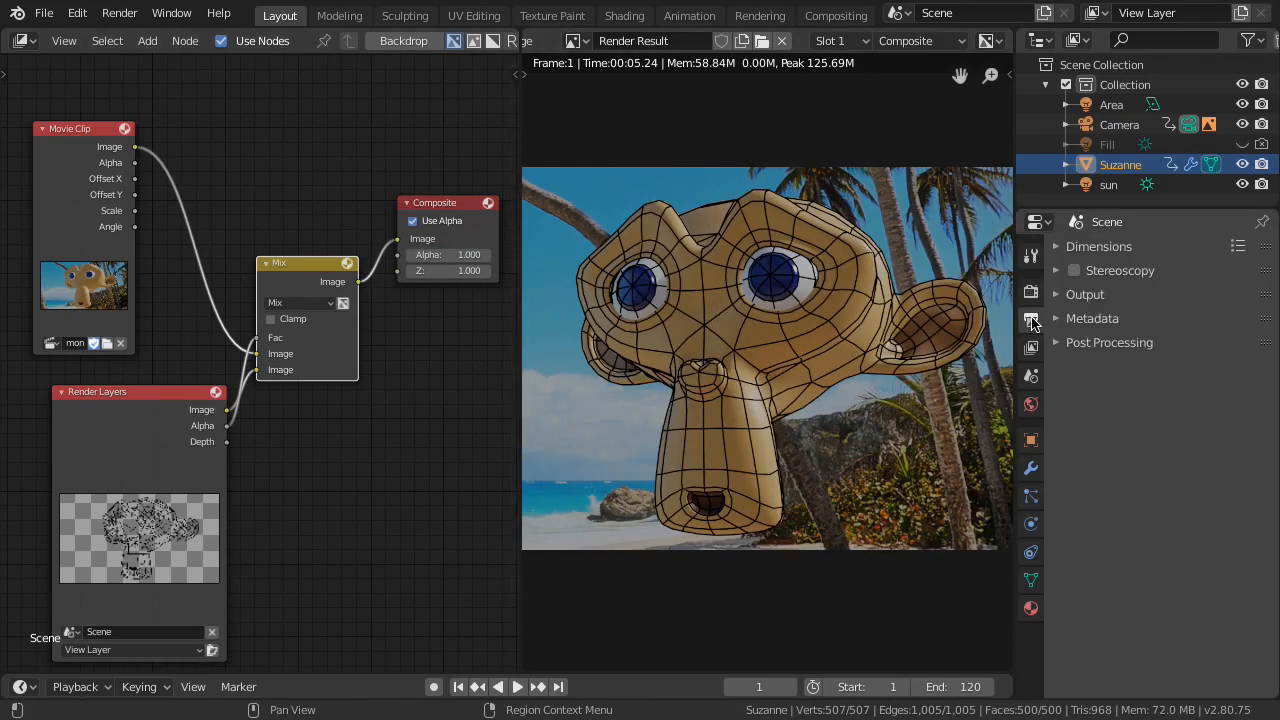
{"action": "left_click", "coordinate": [1136, 344]}
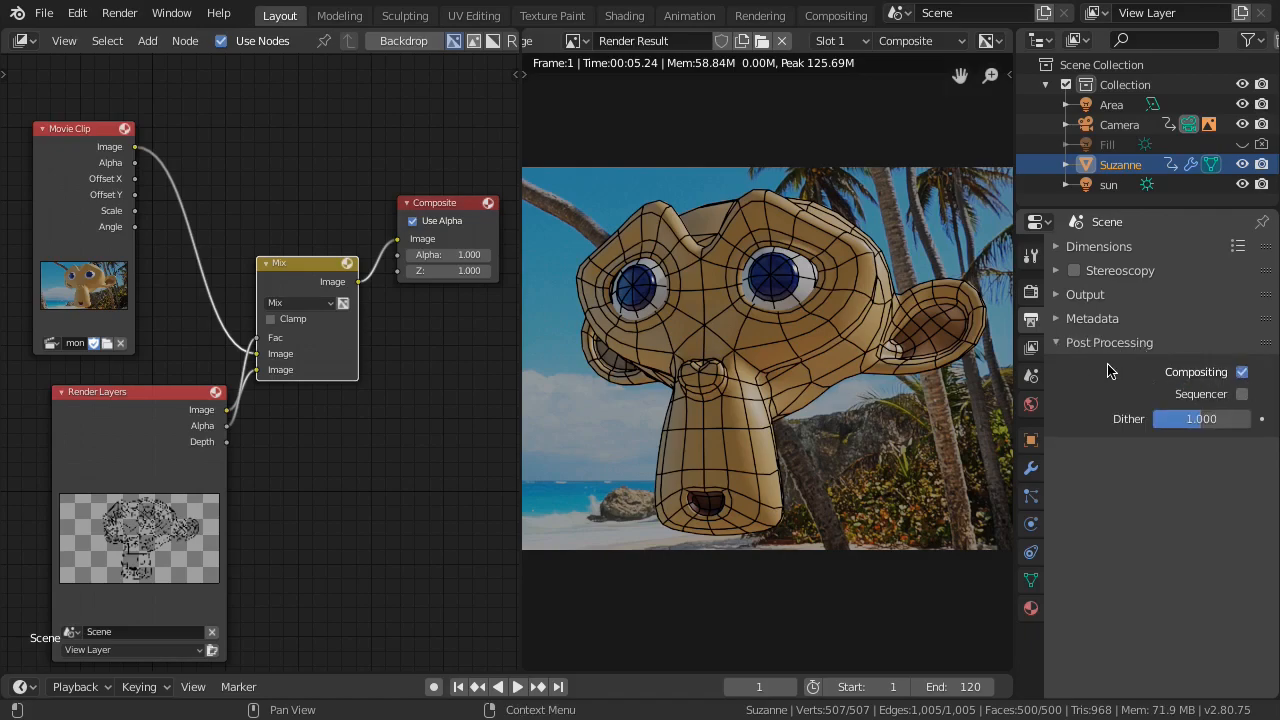
{"action": "left_click", "coordinate": [120, 13]}
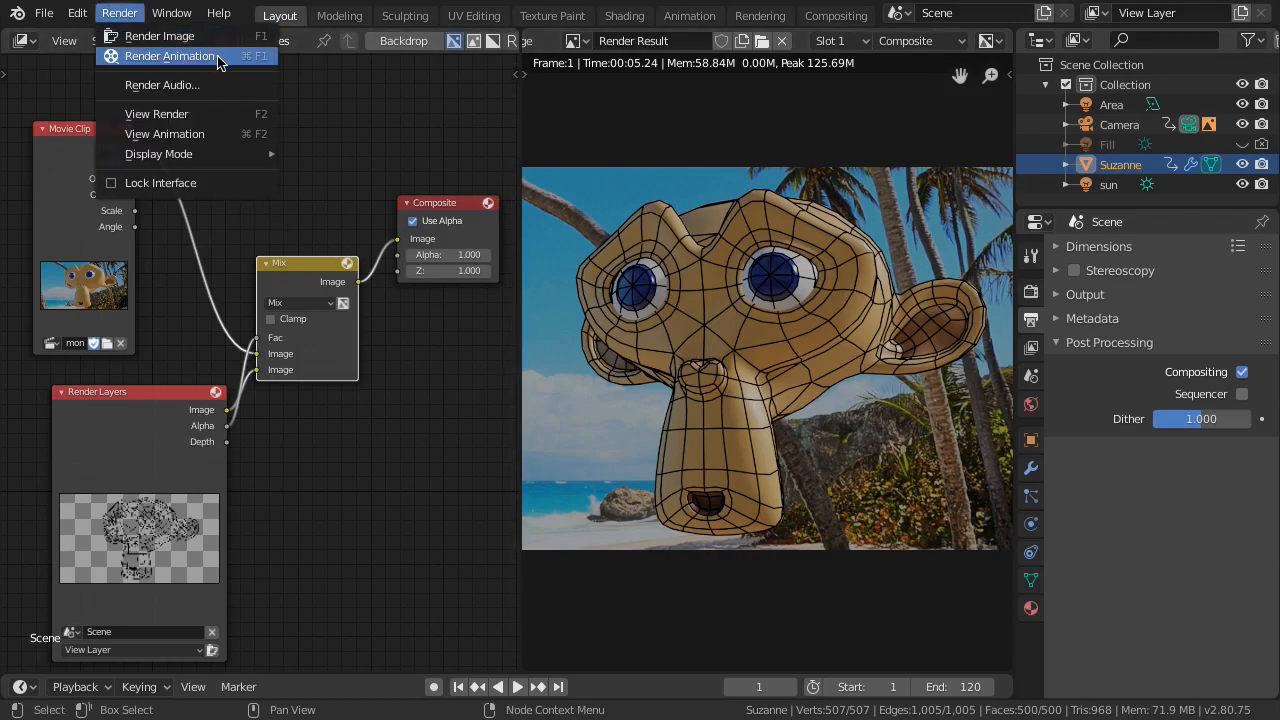